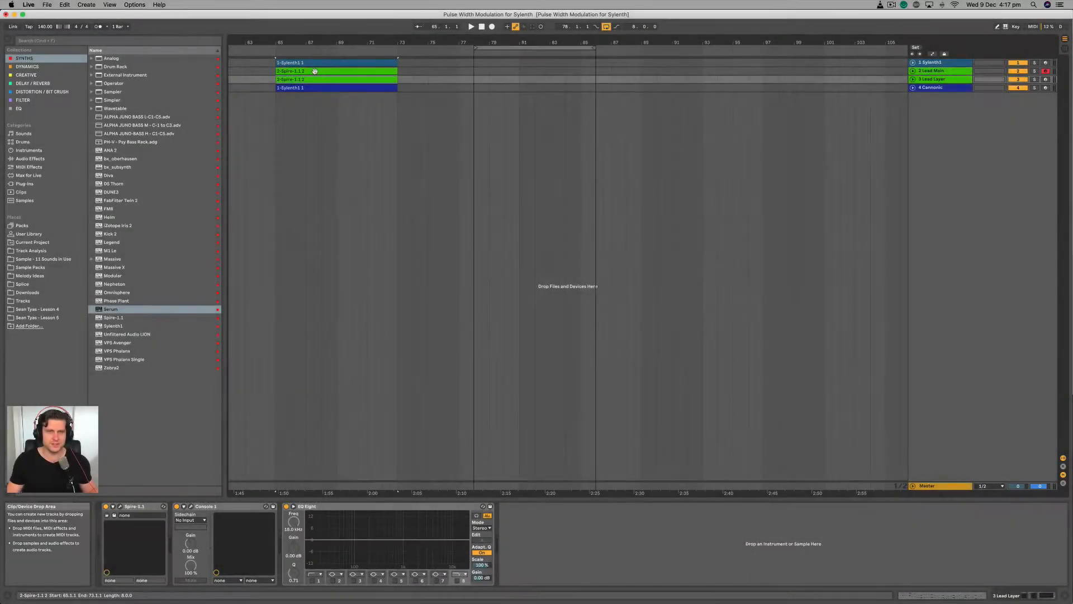
Step: Loop the eight bars of the Lead Main clip starting at bar 65 and play them
click(314, 71)
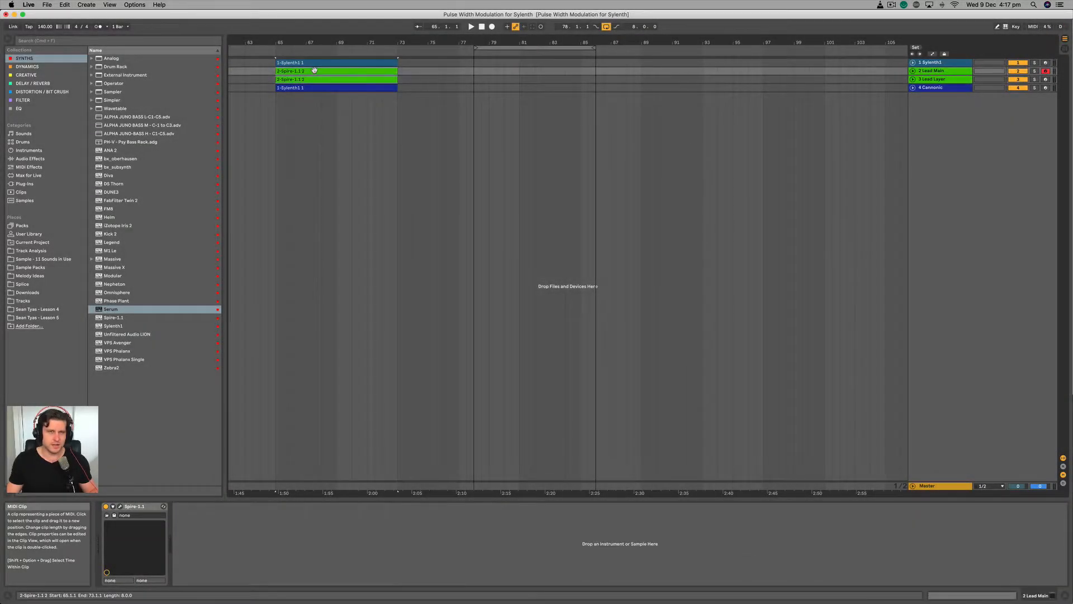
key(super+l)
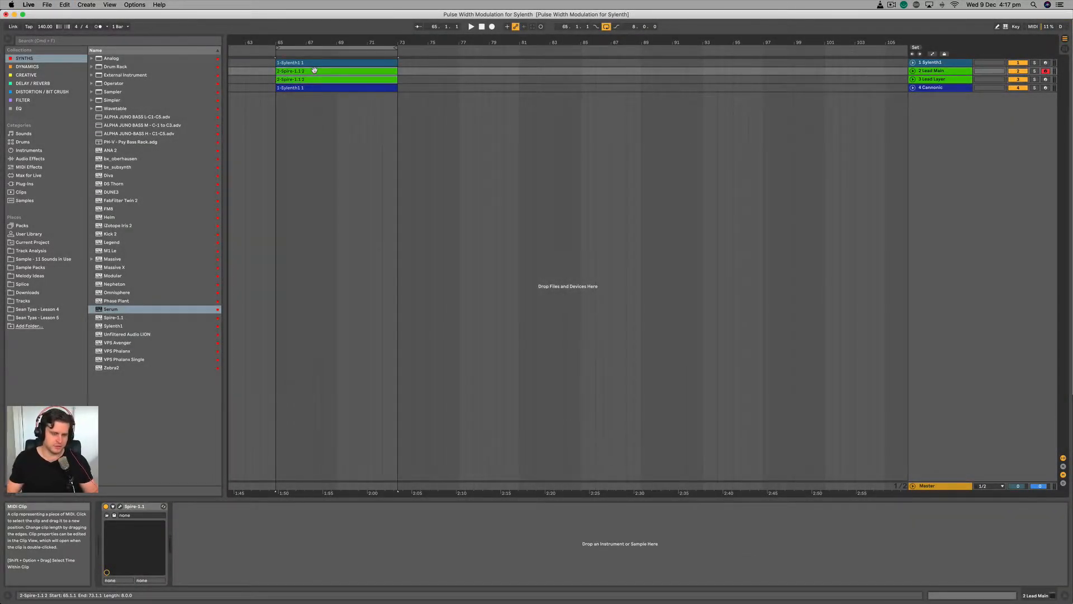
key(space)
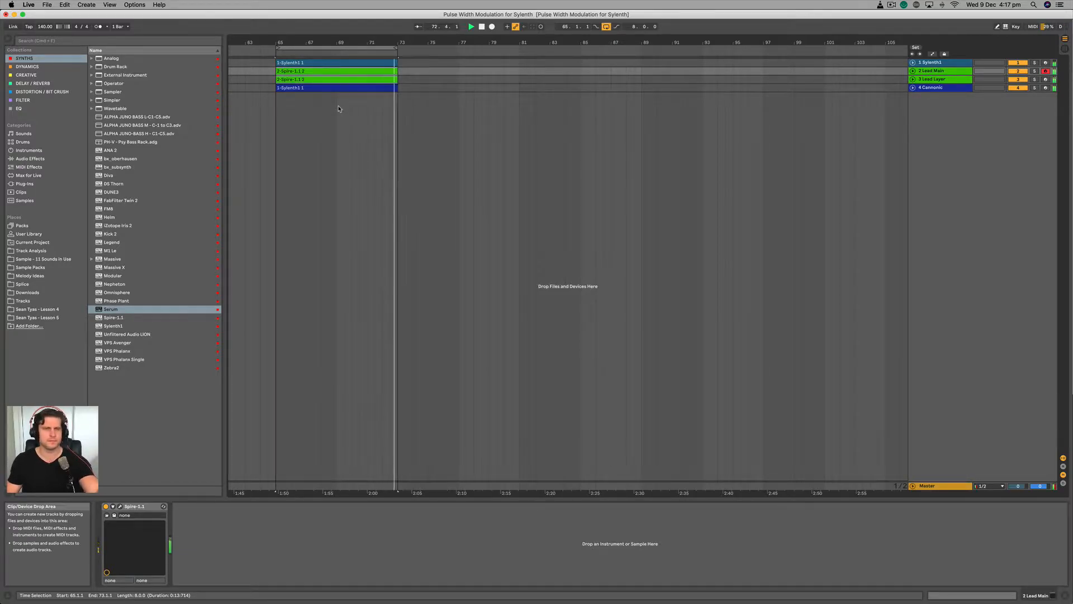
Step: Copy the Lead Main and Lead Layer clips together to bar 81
click(358, 80)
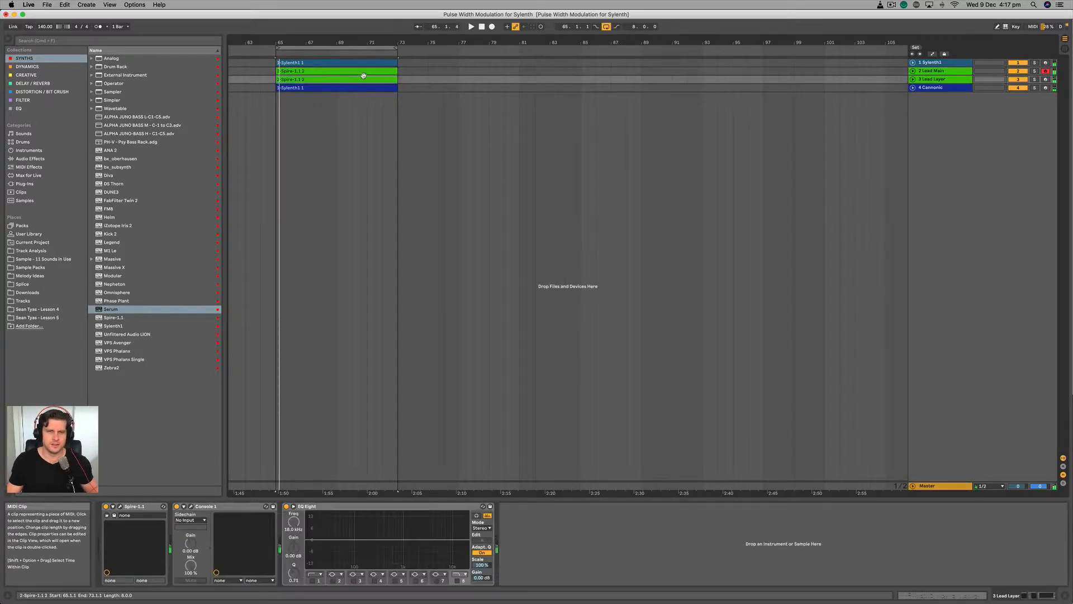
shift+click(376, 71)
drag(342, 71, 484, 74)
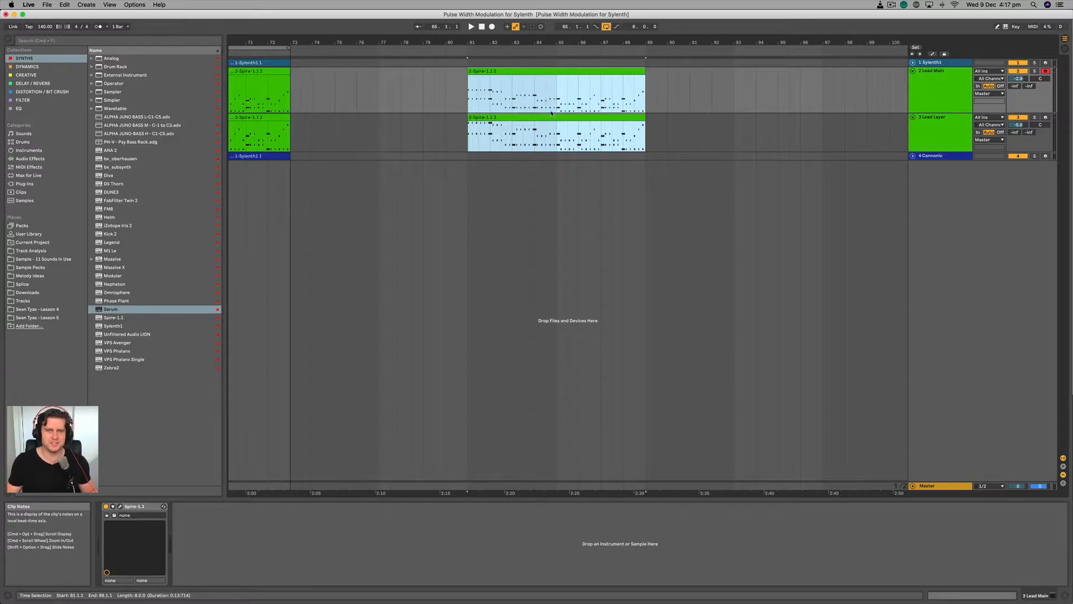
click(545, 156)
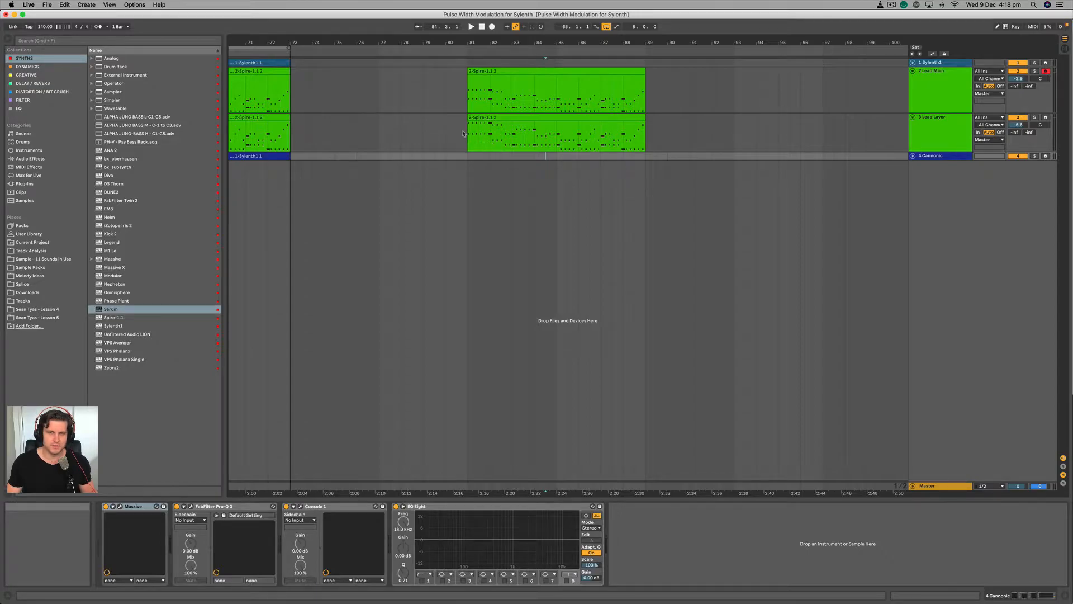
click(522, 116)
shift+click(530, 71)
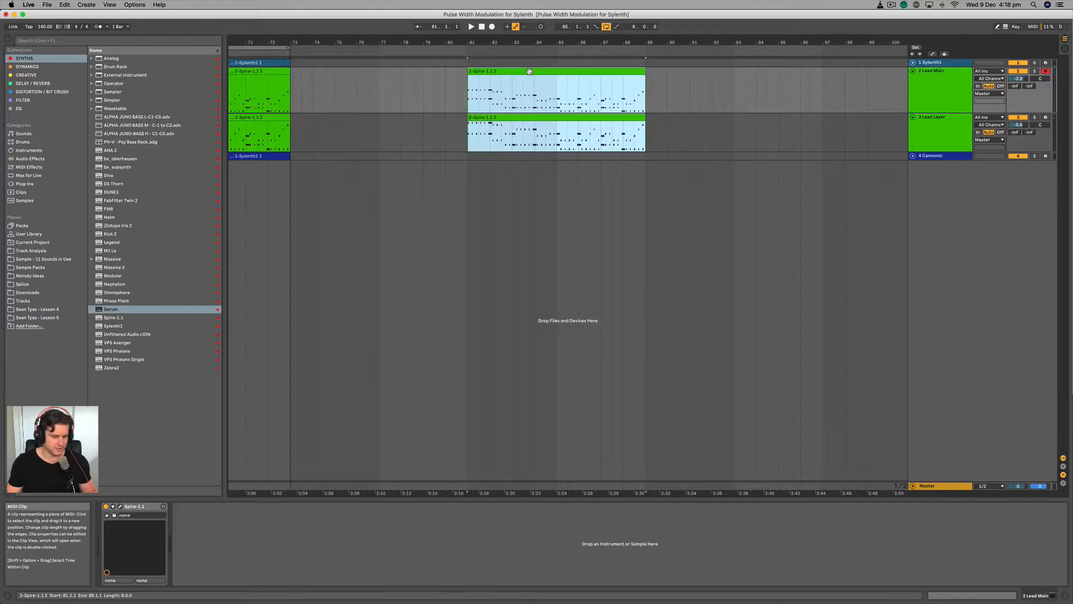
key(super+d)
key(super+d)
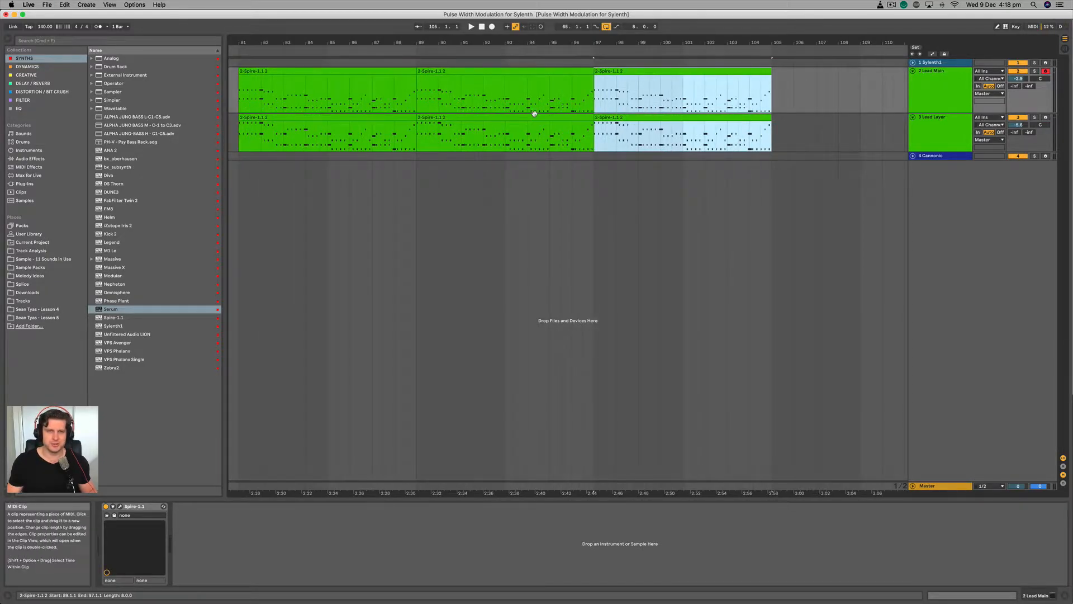
shift+click(506, 103)
key(Delete)
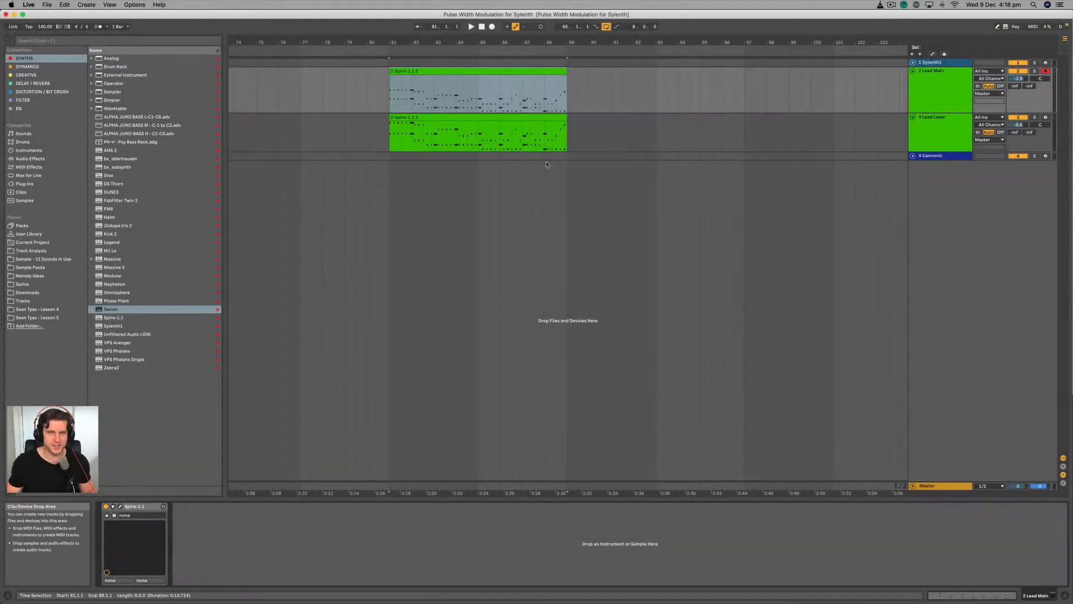
Step: Open the notes of the Lead Main clip at bar 81 and place a copy of the clip at about bar 91
double_click(538, 71)
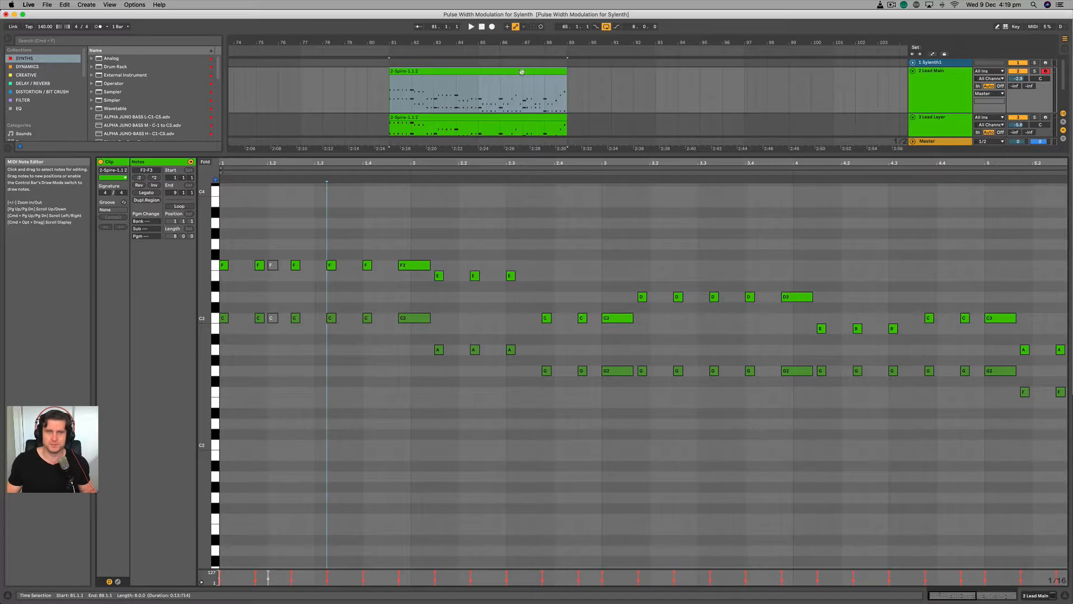
drag(466, 76, 699, 87)
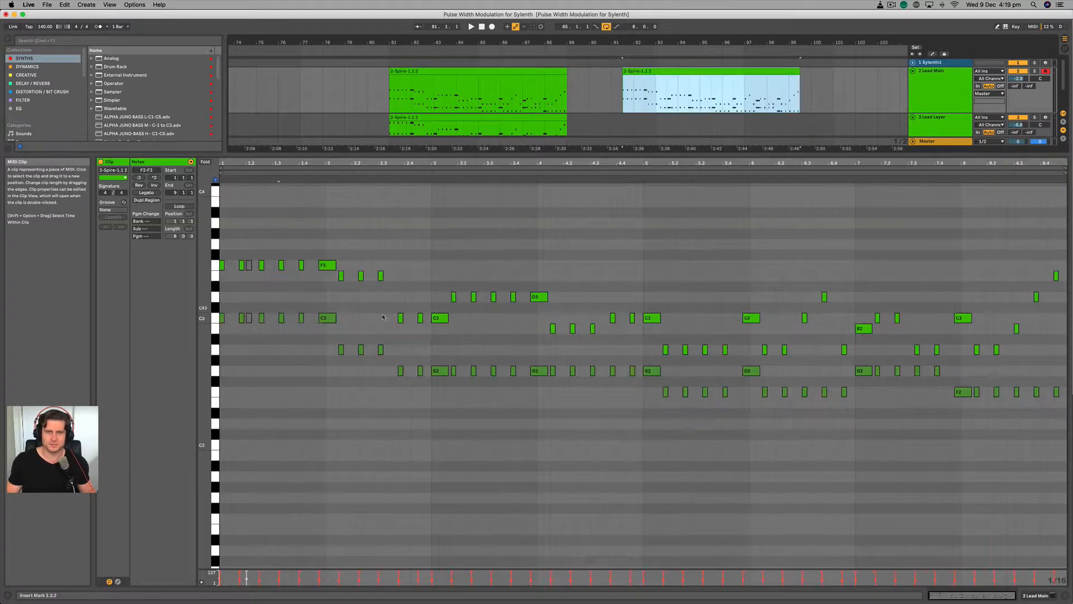
drag(231, 382, 422, 311)
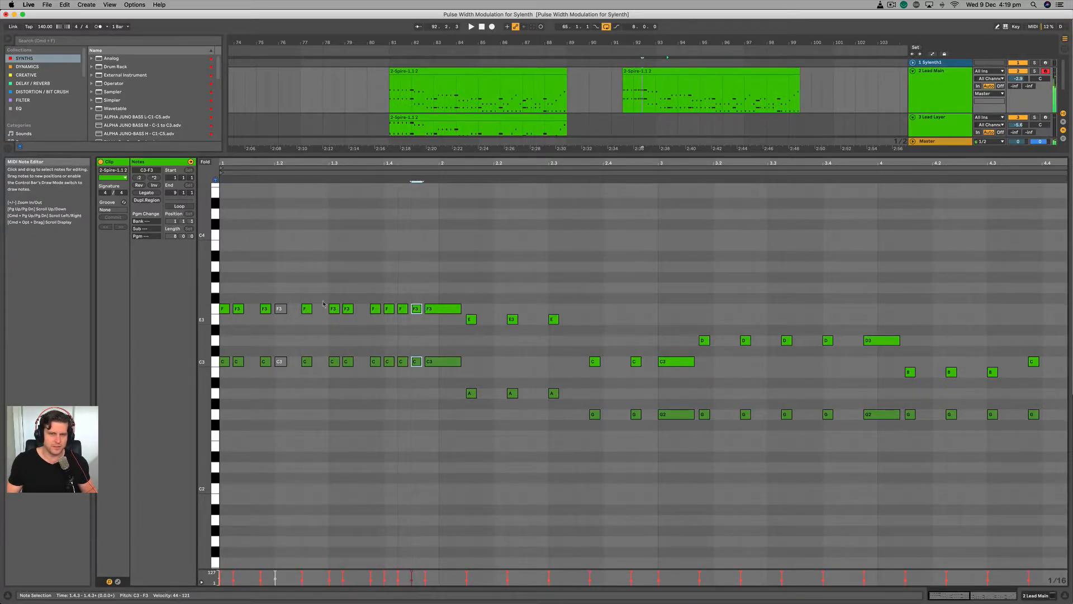
key(space)
click(666, 71)
key(space)
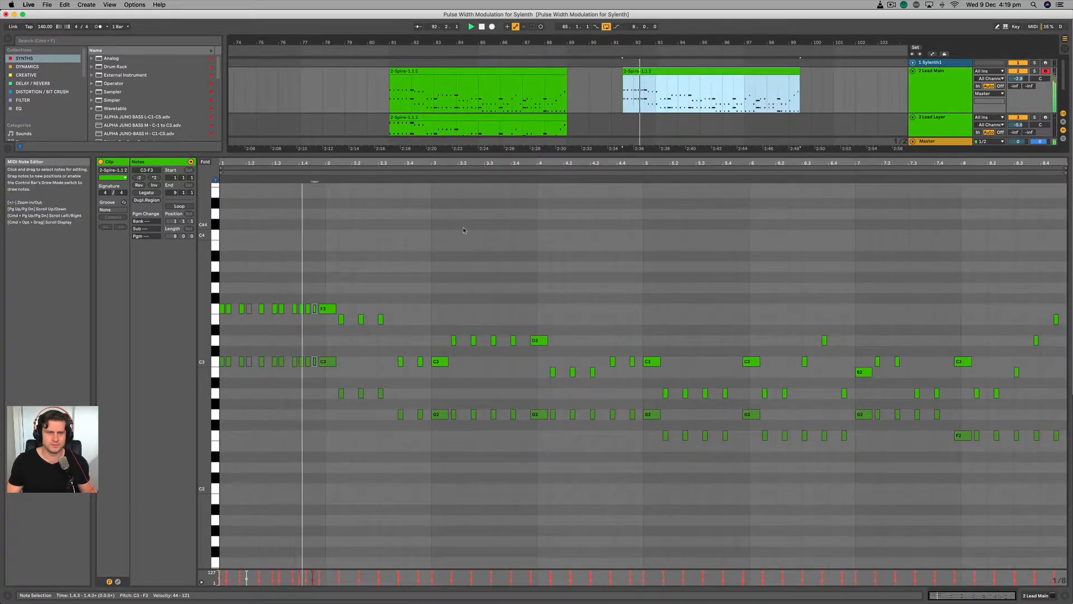
key(super+z)
key(space)
Step: Move the copied Lead Main clip to bar 93 and duplicate the low notes of bars 1–4 into bars 5–8
drag(651, 85, 681, 82)
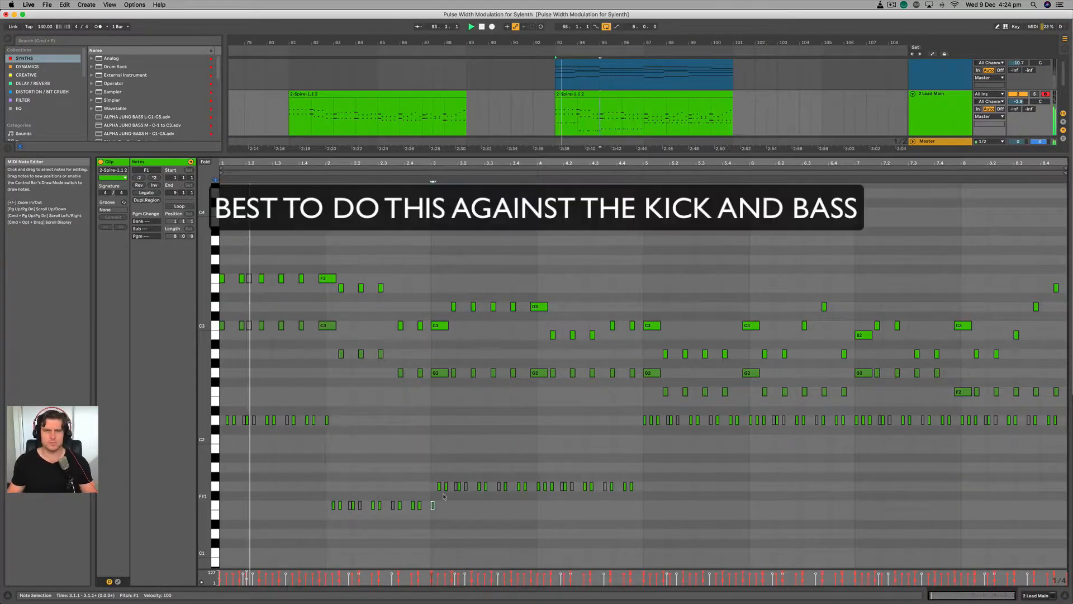
key(super+d)
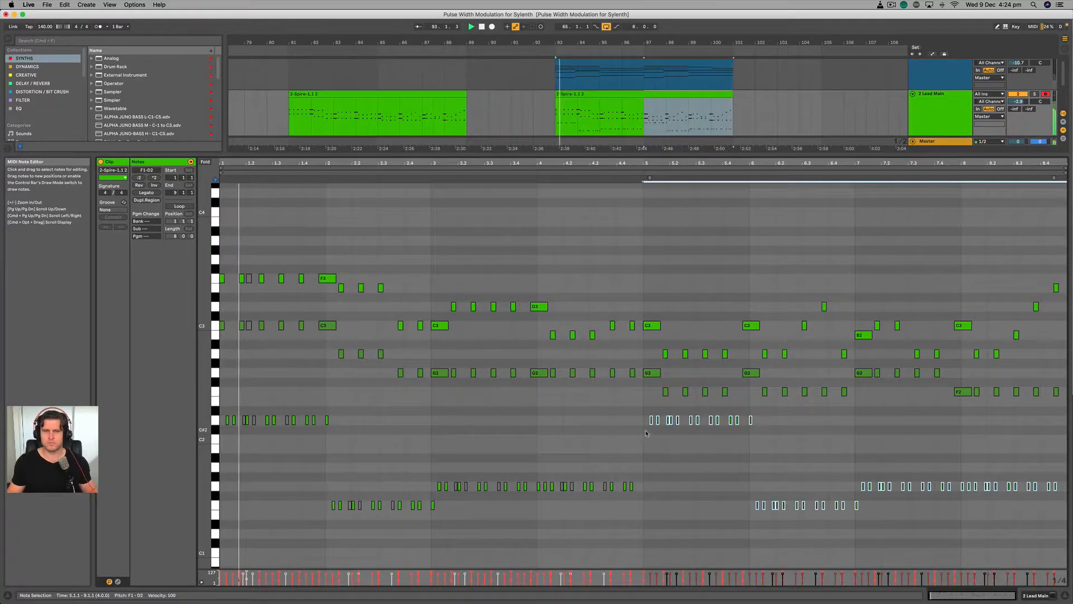
Step: Transpose the low D2 notes of bar 5 down an octave to D1 and play the clip
scroll(626, 426, down, 2)
mouse_move(620, 385)
mouse_down()
mouse_move(777, 391)
mouse_move(629, 378)
mouse_up()
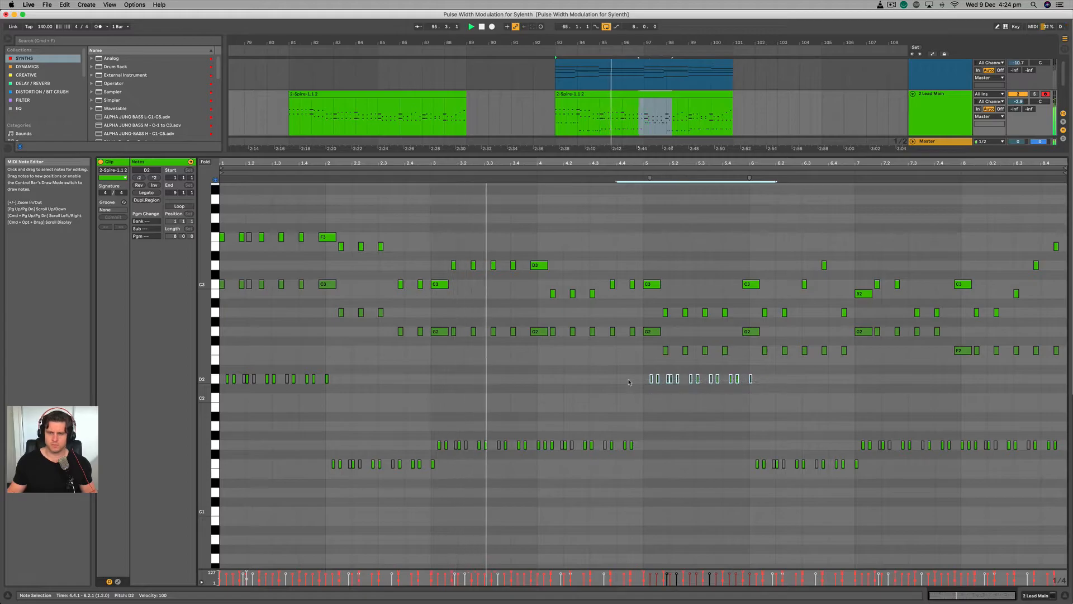
key(shift+Down)
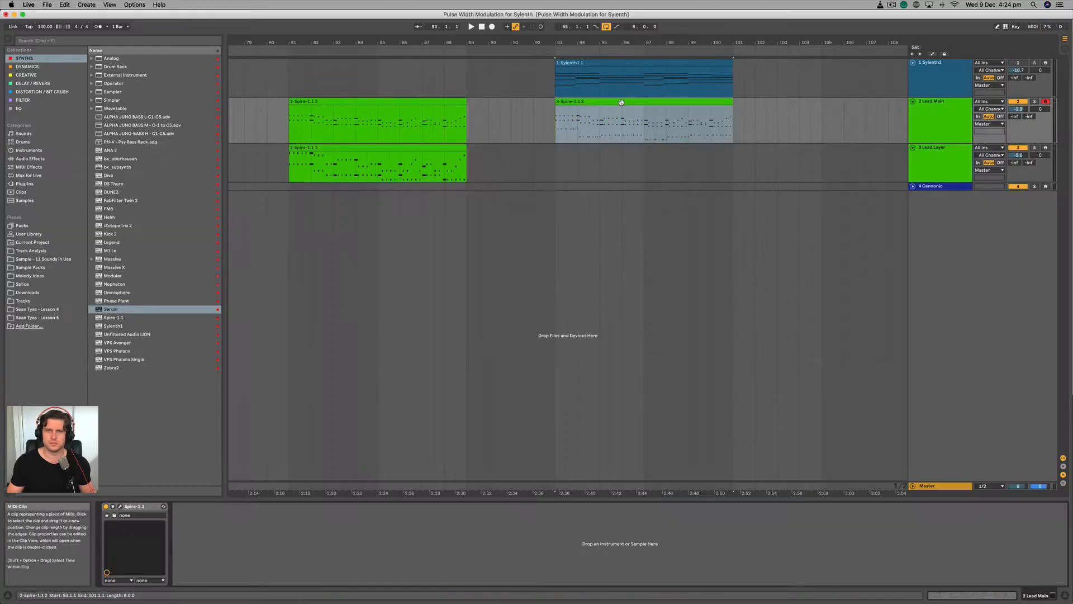
key(space)
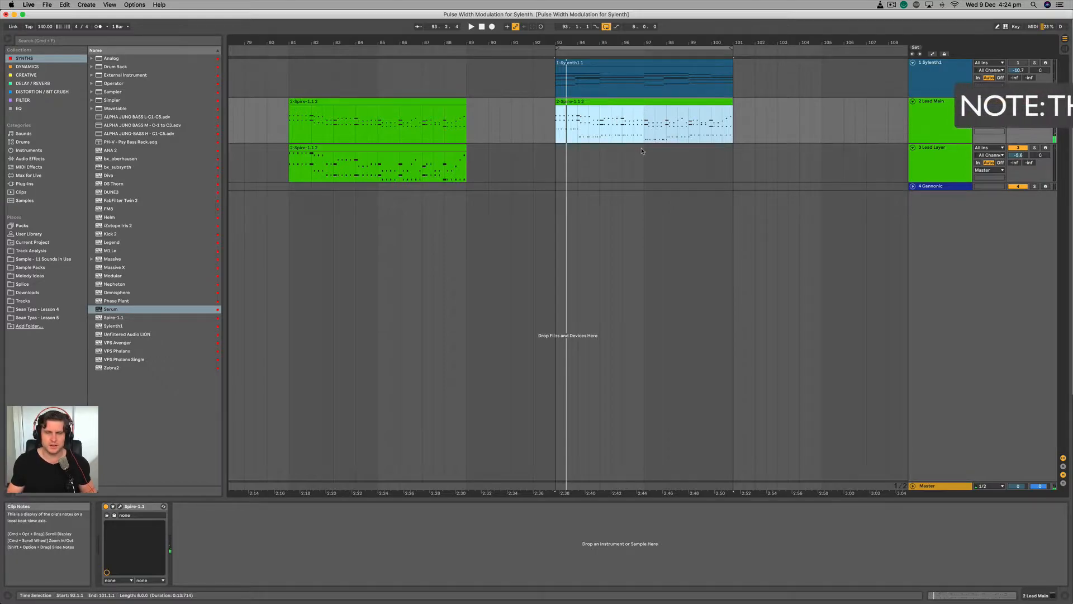
Step: Reopen the notes of the Lead Main clip at bar 93 and examine the low notes under each phrase
double_click(610, 102)
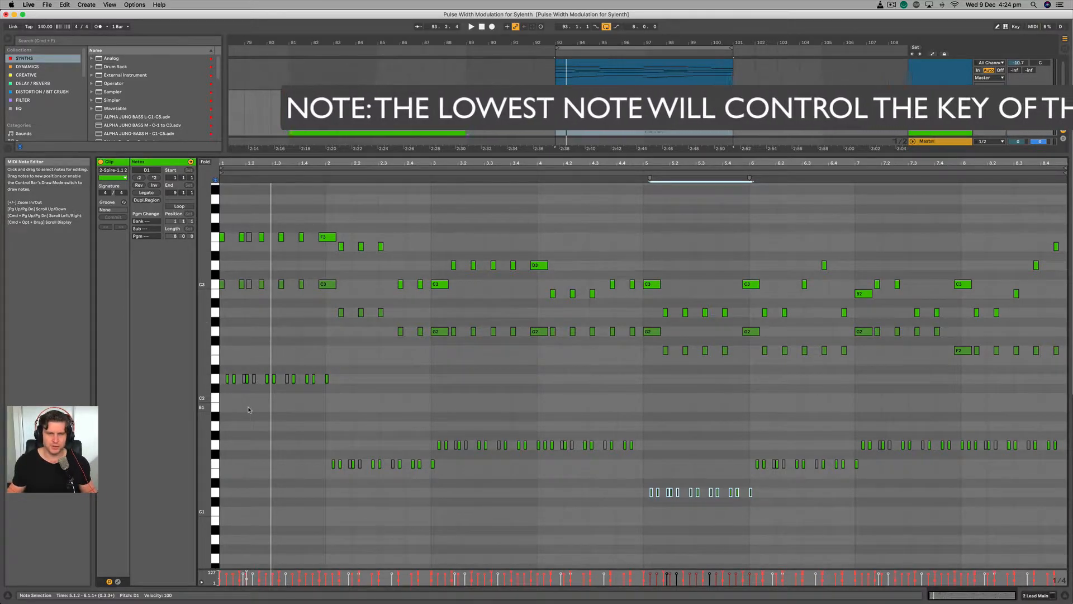
scroll(341, 370, up, 4)
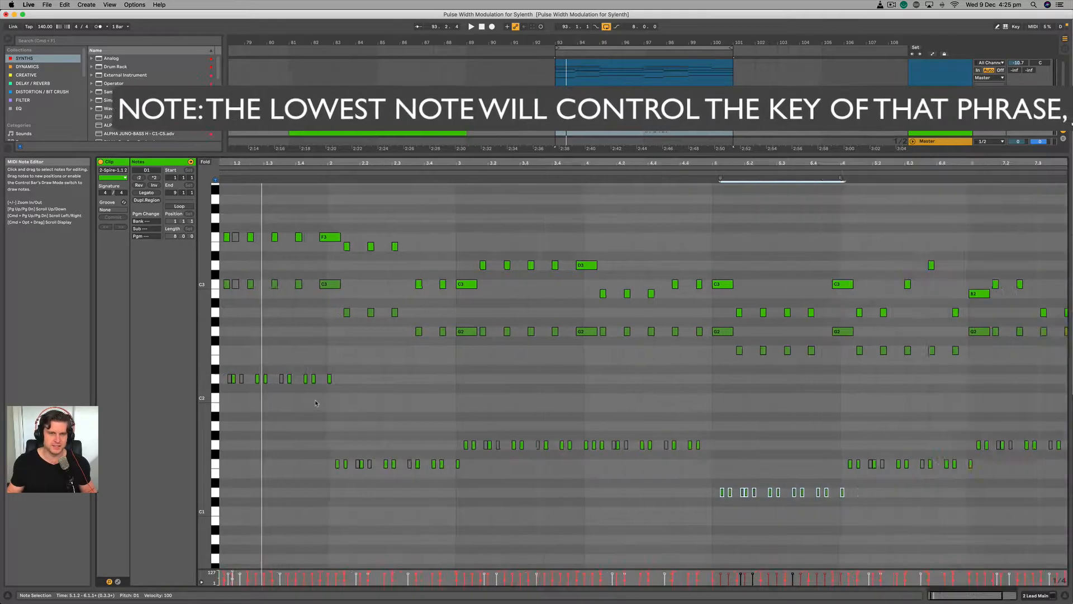
scroll(341, 370, left, 2)
scroll(231, 394, down, 2)
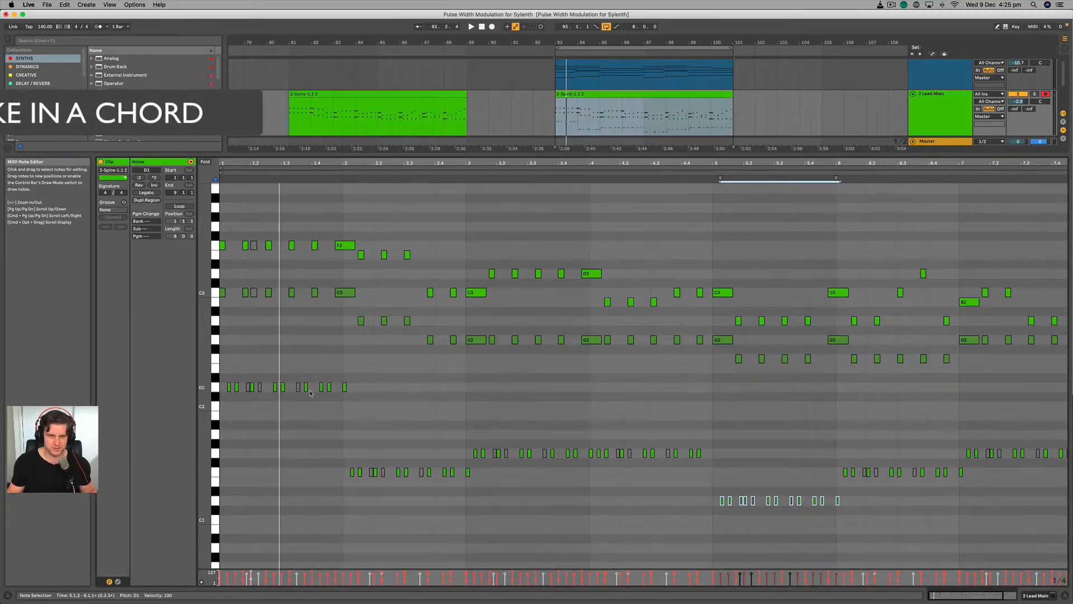
click(459, 411)
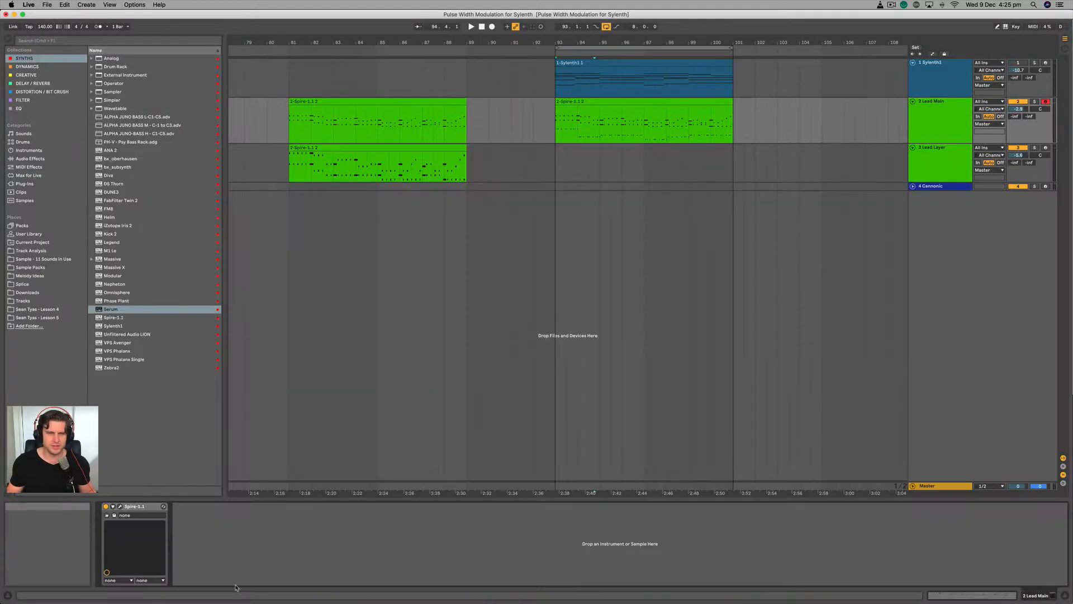
Step: View the Spire synth settings on the Lead Main track, and return to the notes of the clip at bar 93
click(118, 506)
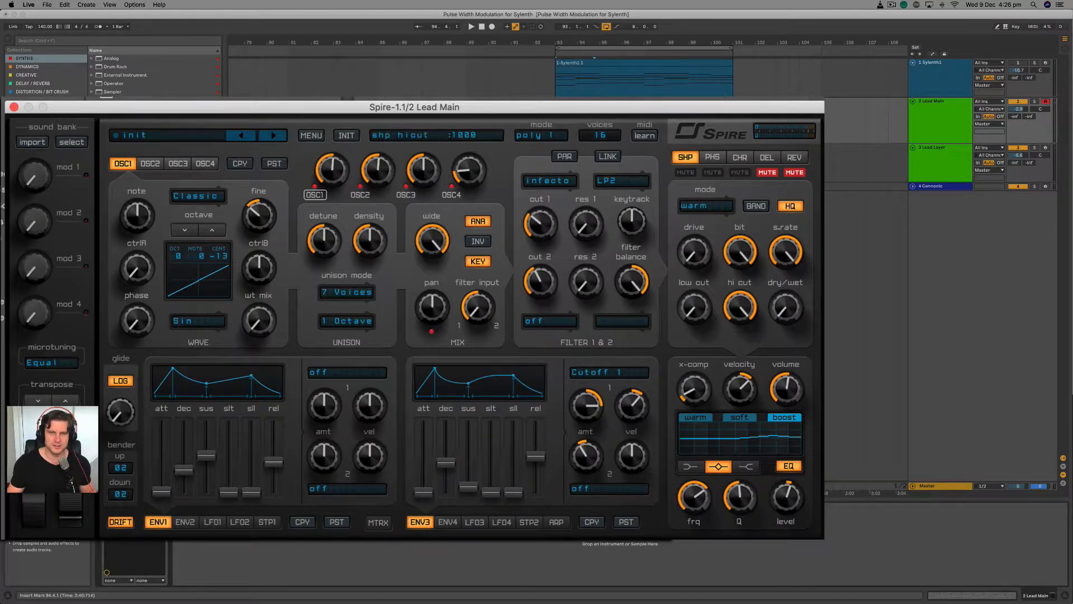
double_click(671, 99)
click(14, 107)
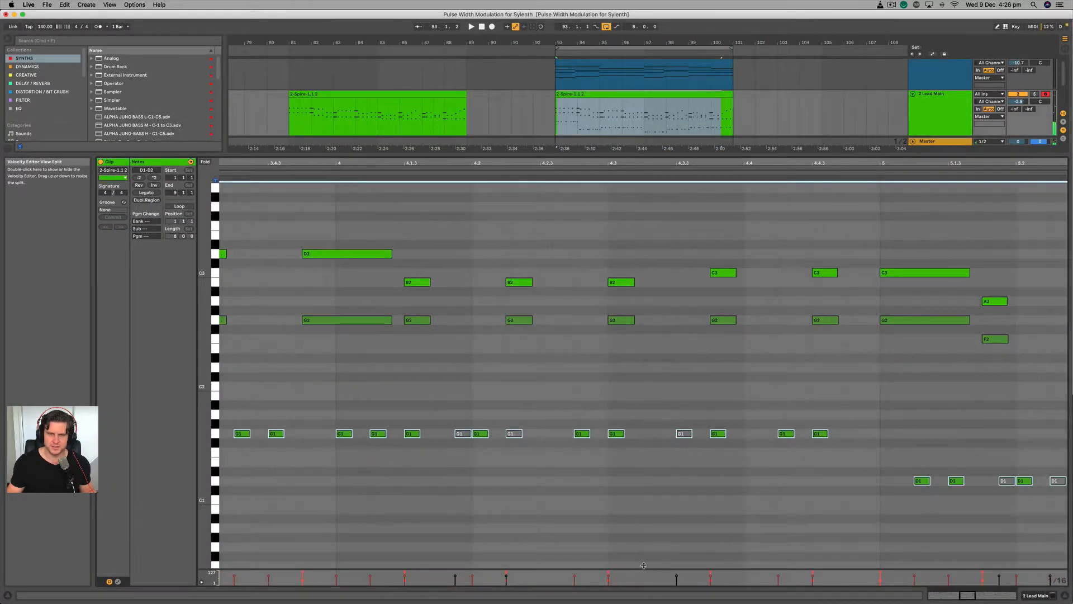
Step: Enlarge the velocity editor of the Lead Main clip and audition the clip from its first bars
drag(644, 565, 643, 509)
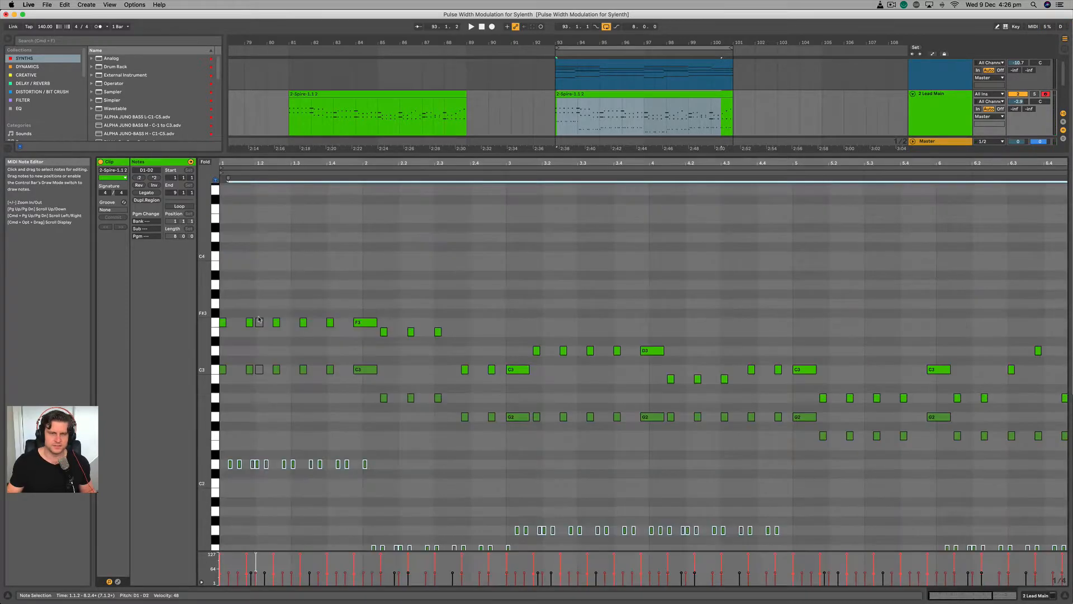
scroll(259, 319, up, 1)
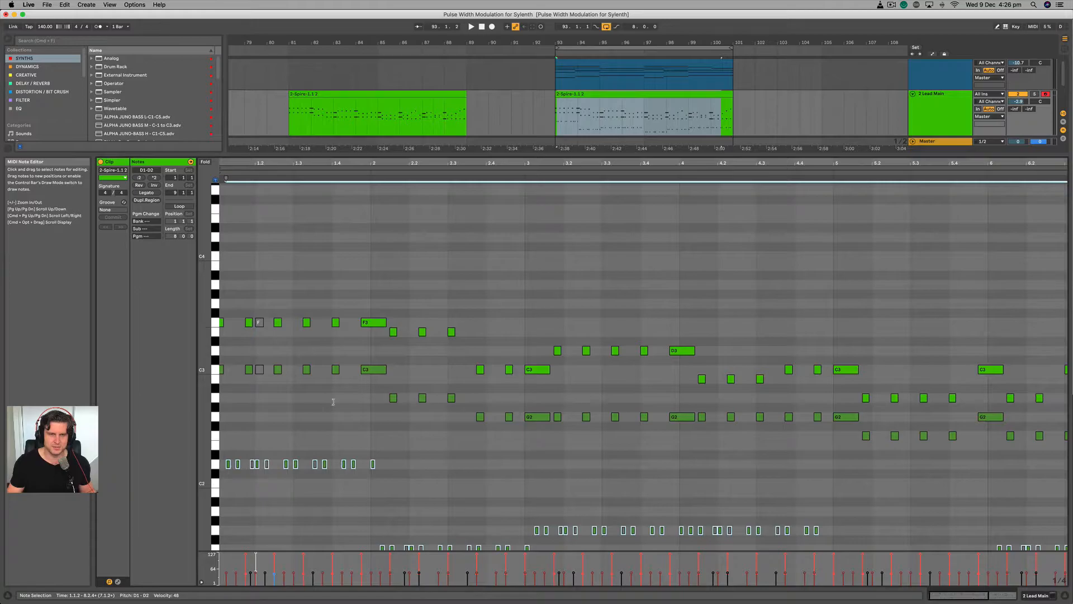
key(space)
scroll(338, 401, up, 2)
drag(344, 403, 459, 410)
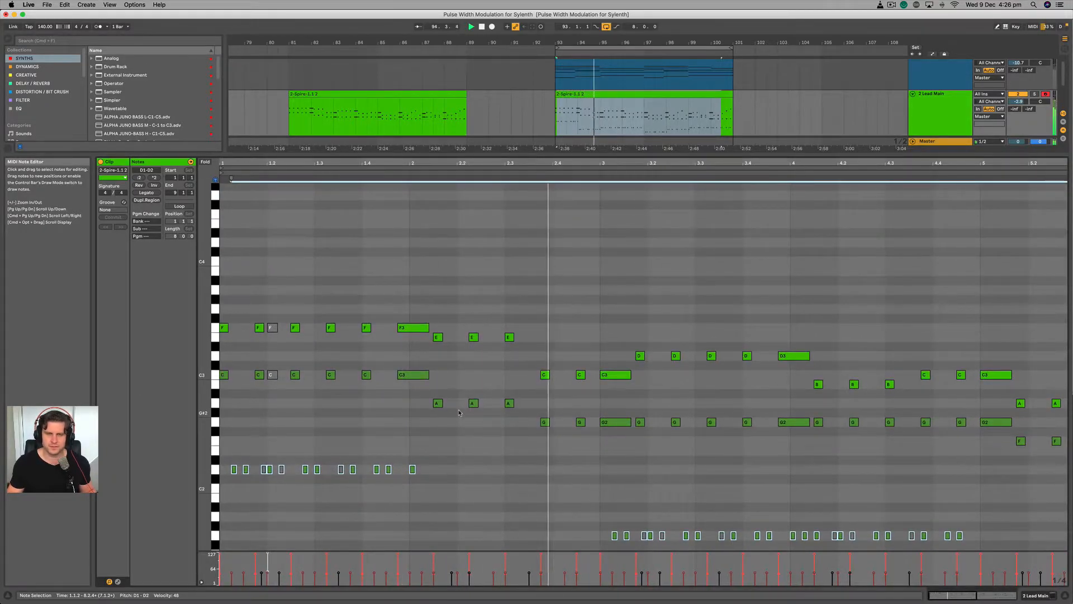
scroll(291, 403, up, 3)
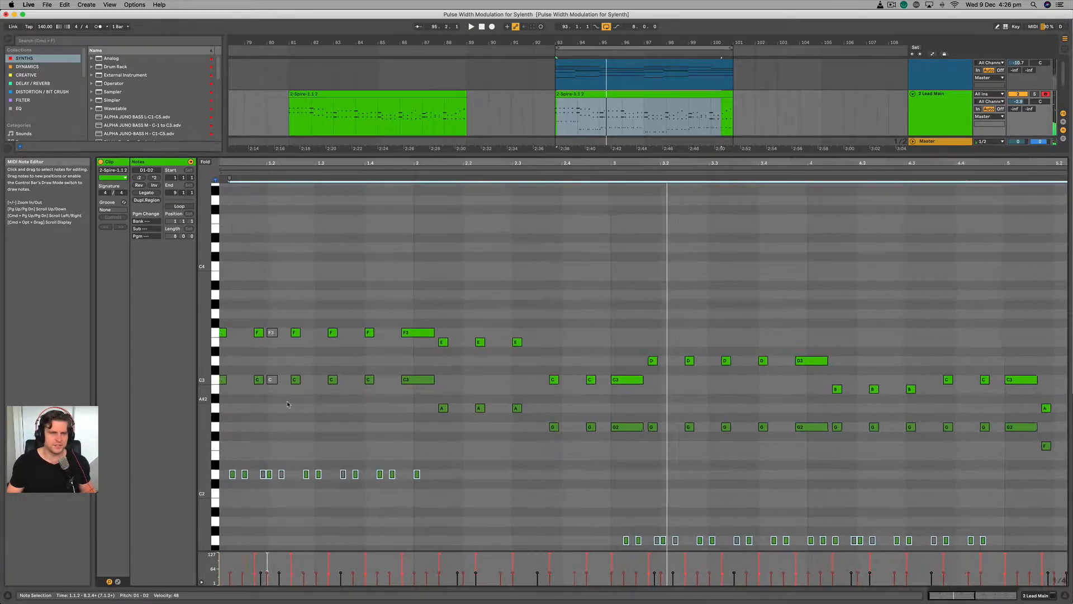
drag(290, 403, 544, 421)
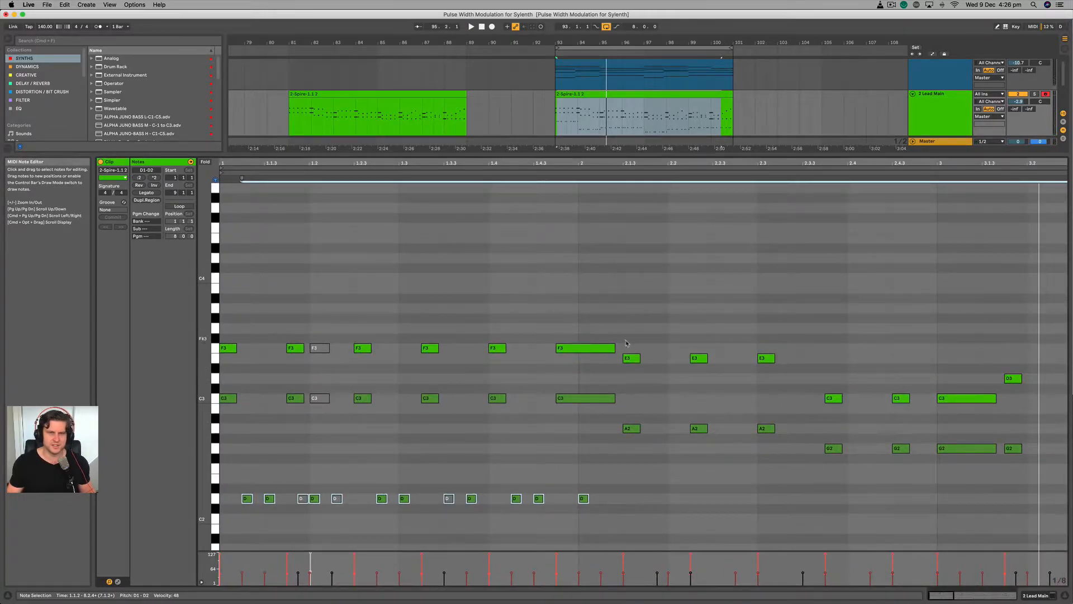
Step: Vary the velocities of the upper lead notes in bars 1 and 2 during playback, with the C3 at 2.3.4 at 74
click(248, 376)
key(space)
drag(363, 348, 362, 358)
drag(430, 347, 430, 358)
click(587, 348)
drag(589, 370, 497, 360)
click(674, 418)
scroll(615, 393, down, 2)
click(625, 402)
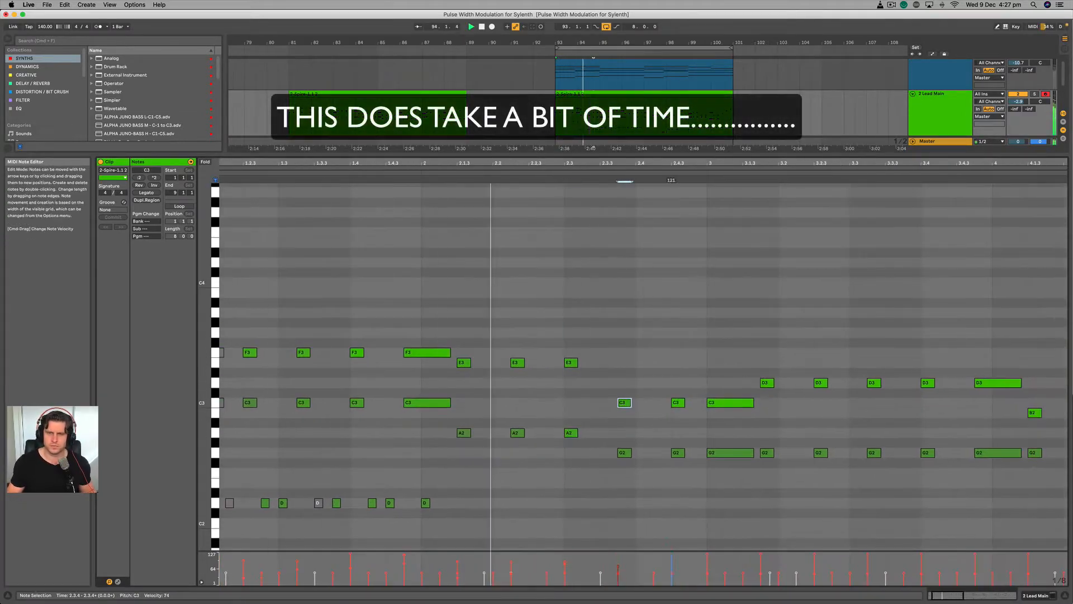
Step: Vary the velocities of the lead notes through bars 3 to 5 while auditioning, with the F2 at 5.4.3 at 90
scroll(625, 403, down, 3)
click(590, 437)
key(space)
click(661, 438)
key(space)
key(space)
click(602, 429)
click(672, 389)
click(708, 428)
click(777, 429)
drag(937, 484, 857, 420)
key(space)
scroll(857, 419, up, 3)
key(space)
click(686, 329)
click(782, 370)
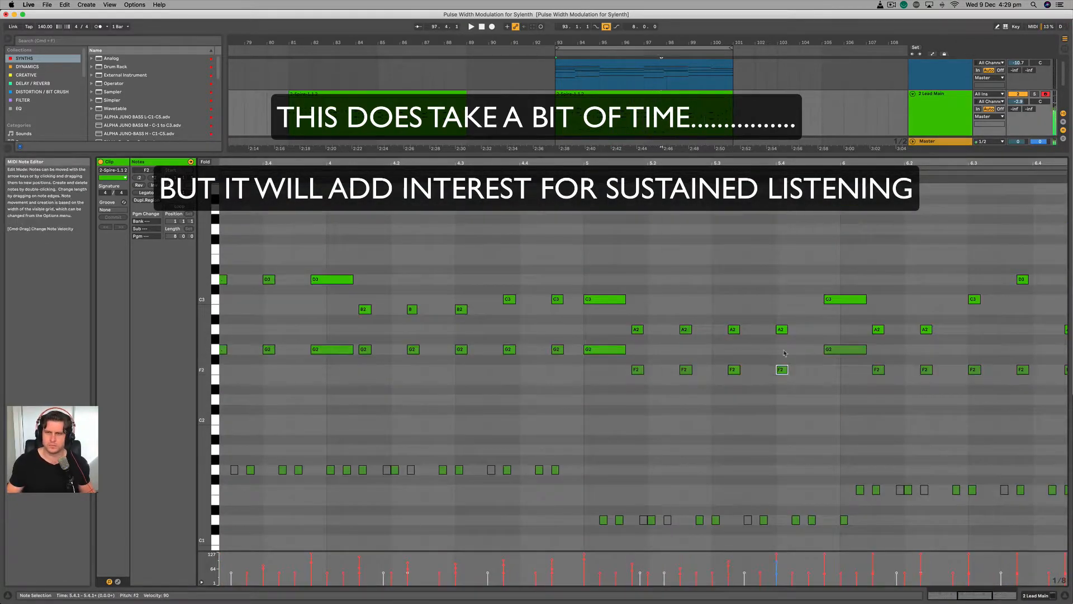
Step: Vary the velocities of the lead notes from late bar 5 into bar 7, with the G2 at 7.2.3 at 112
drag(782, 369, 414, 394)
click(597, 324)
click(720, 346)
key(space)
scroll(720, 346, down, 2)
click(681, 356)
click(716, 372)
click(739, 372)
click(774, 372)
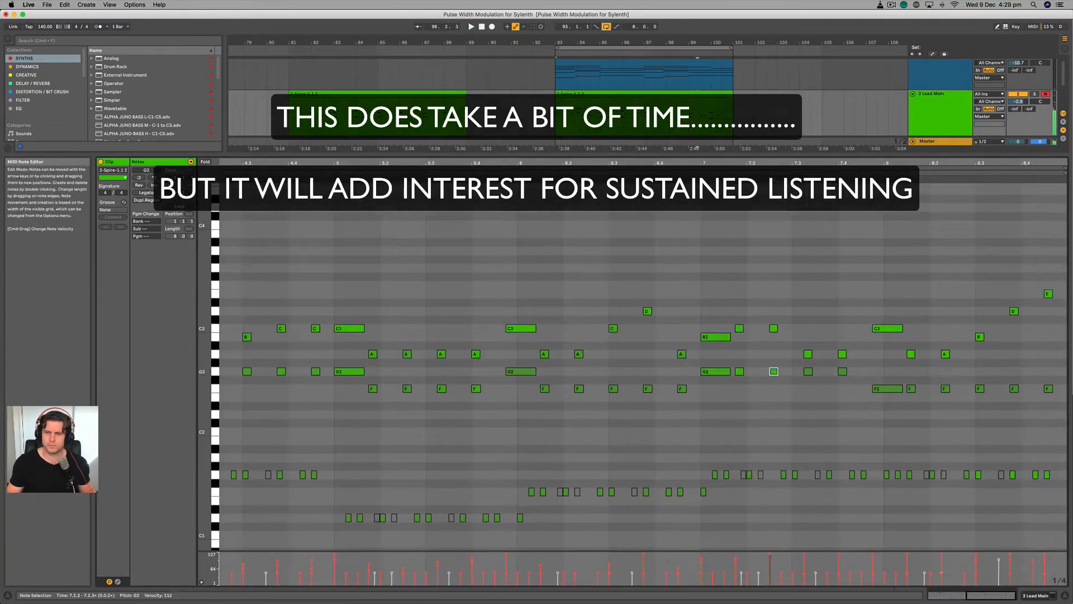
Step: Adjust bar 8's velocities, with the D3 at 8.3.4 at 68 and the last low G1 notes at 27–57, and play the loop
click(853, 271)
click(980, 343)
key(space)
click(1013, 317)
mouse_move(1014, 317)
mouse_down()
mouse_move(1048, 312)
mouse_move(1014, 322)
mouse_up()
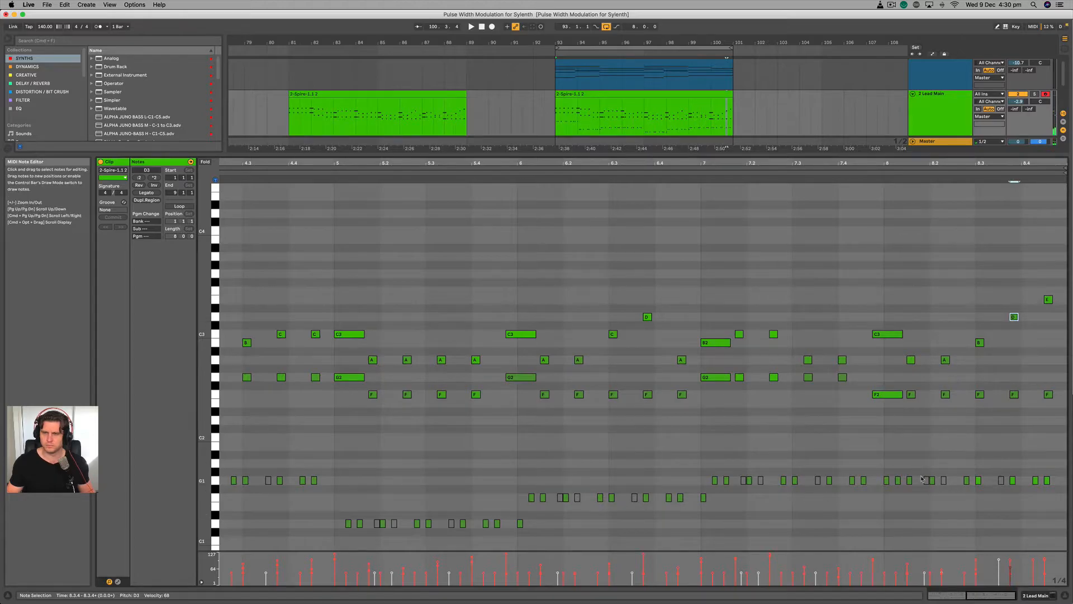
drag(961, 467, 1067, 507)
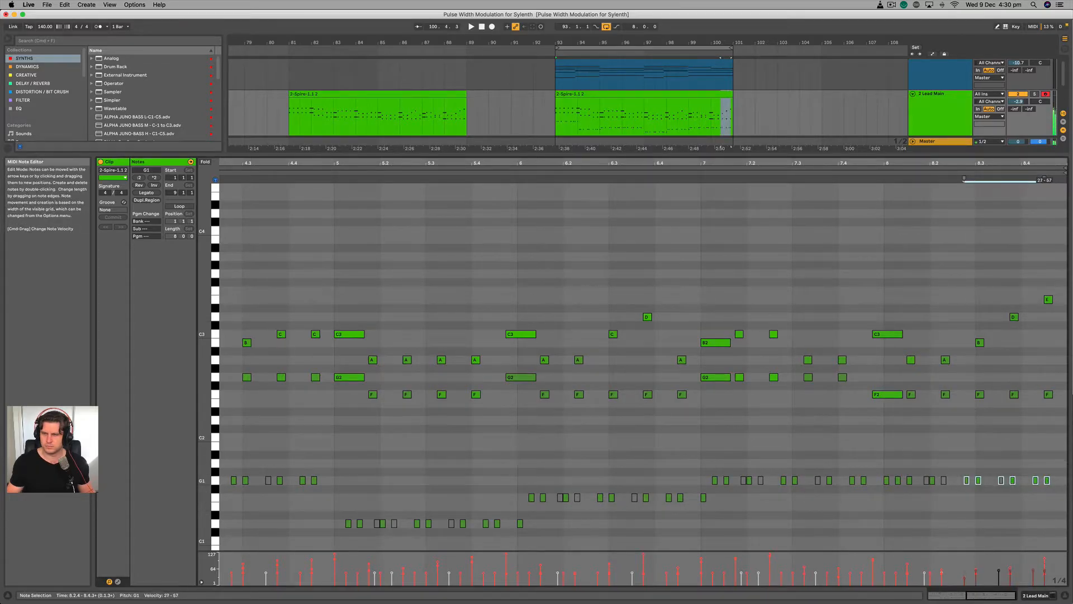
key(space)
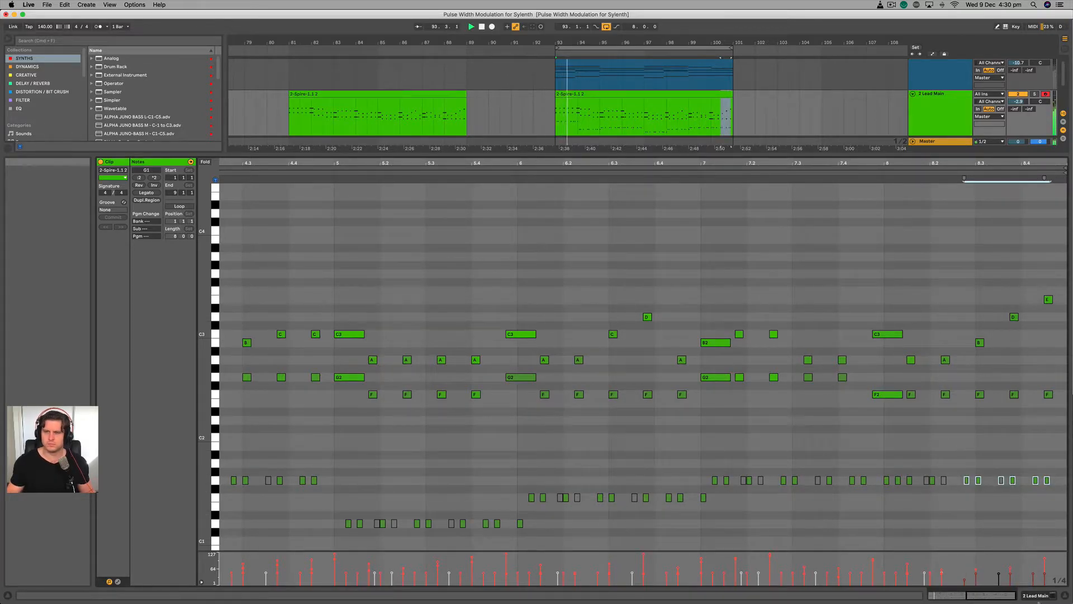
Step: Check the Lead Main clip at bar 93 in the arrangement and reopen its full eight bars in the note editor
key(shift+Tab)
scroll(704, 290, down, 3)
scroll(705, 290, up, 5)
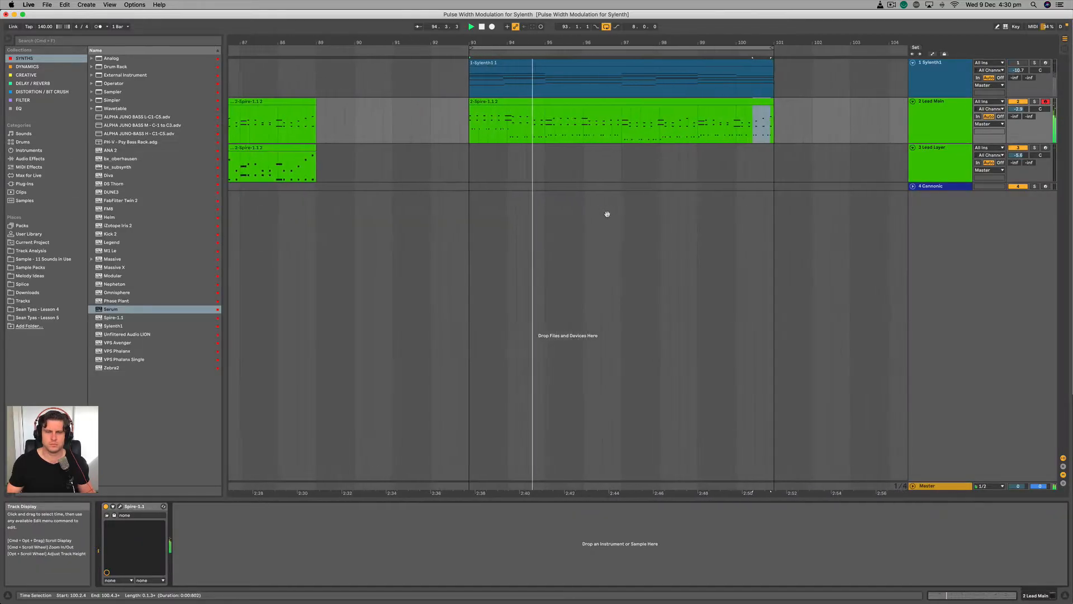
double_click(652, 105)
scroll(698, 309, down, 5)
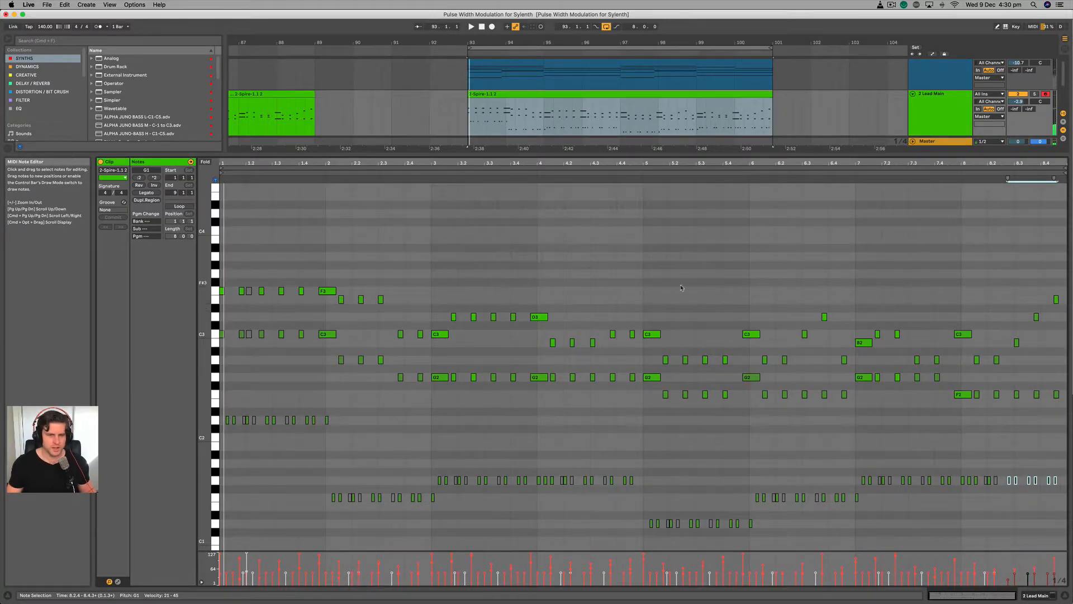
scroll(413, 261, up, 1)
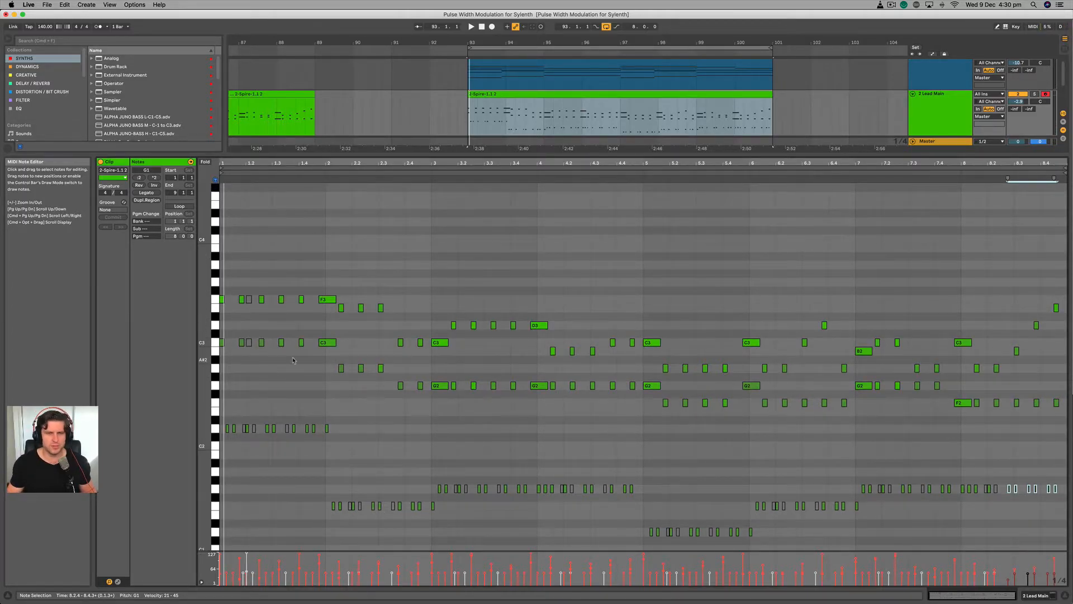
Step: Delete all the low notes beneath the upper lead melody
drag(376, 452, 215, 546)
click(367, 465)
key(Delete)
Step: Enlarge the velocity lane and set the D3 at 6.3.4 to velocity 102 while auditioning the loop
drag(363, 551, 362, 471)
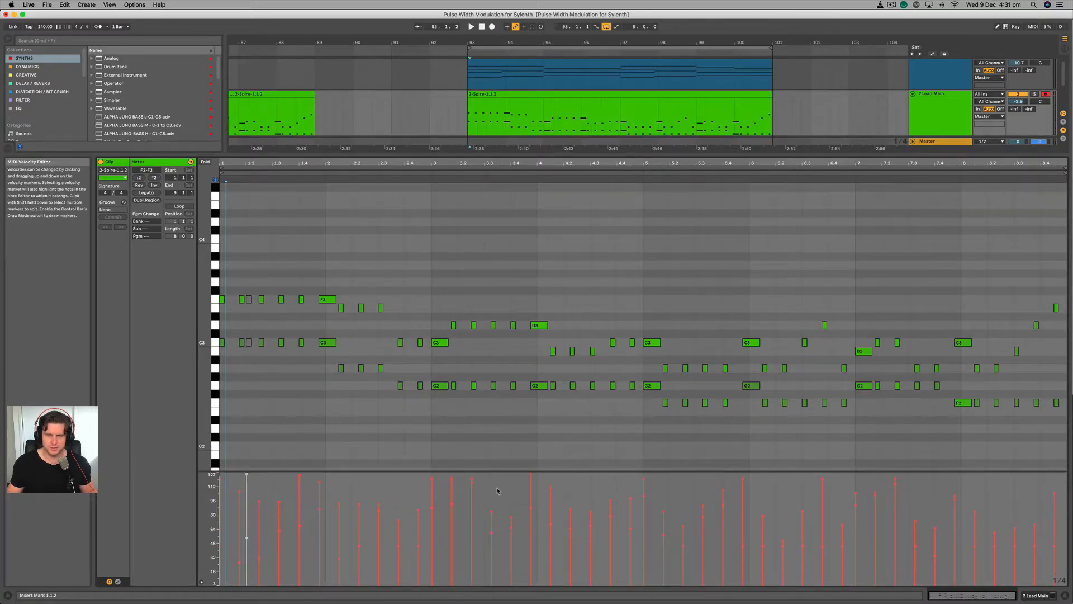
key(space)
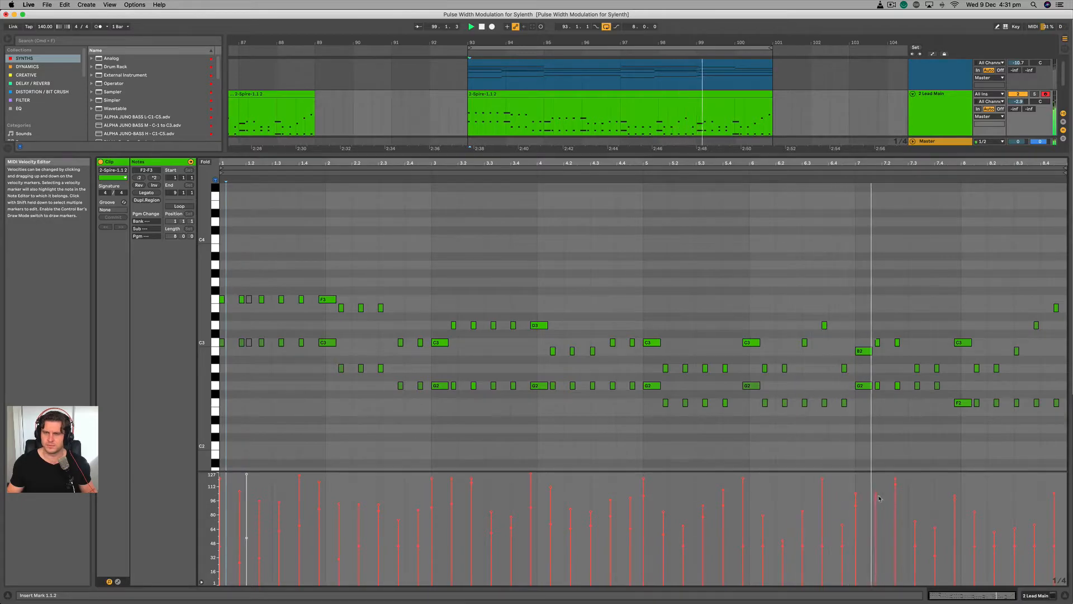
click(824, 325)
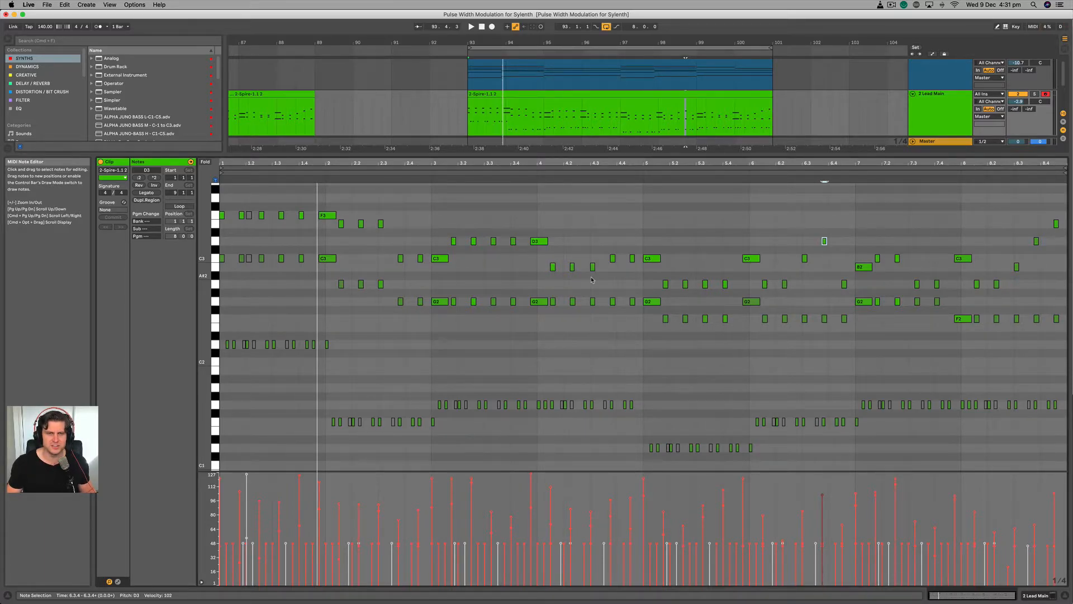
Step: Examine the lead's notes and velocities across the eight bars and play the loop
scroll(430, 344, up, 4)
scroll(559, 387, up, 3)
scroll(559, 387, left, 3)
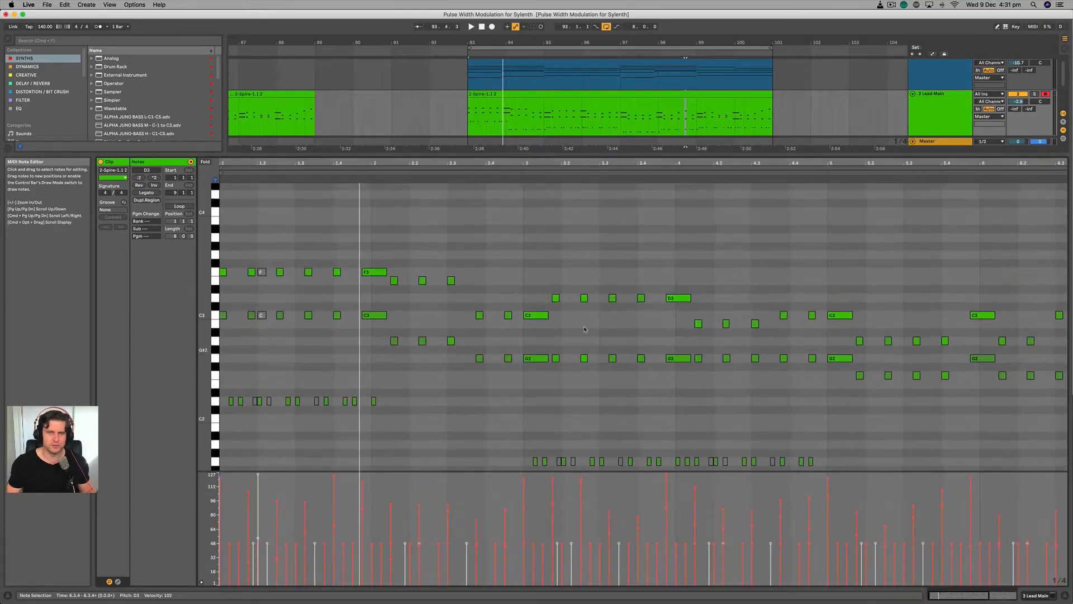
scroll(552, 357, right, 1)
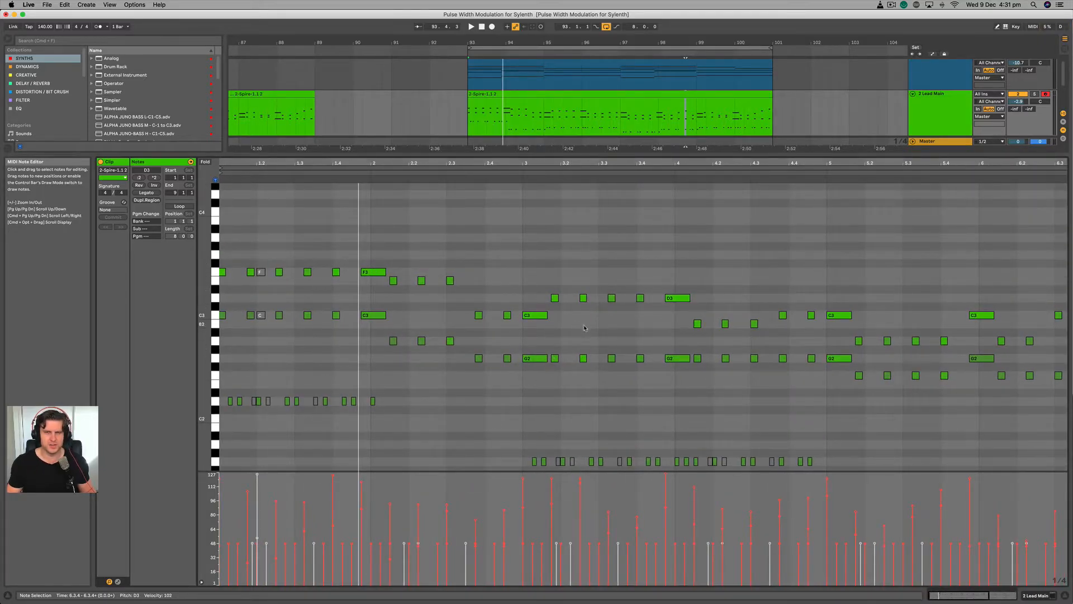
scroll(583, 327, down, 3)
scroll(536, 275, down, 3)
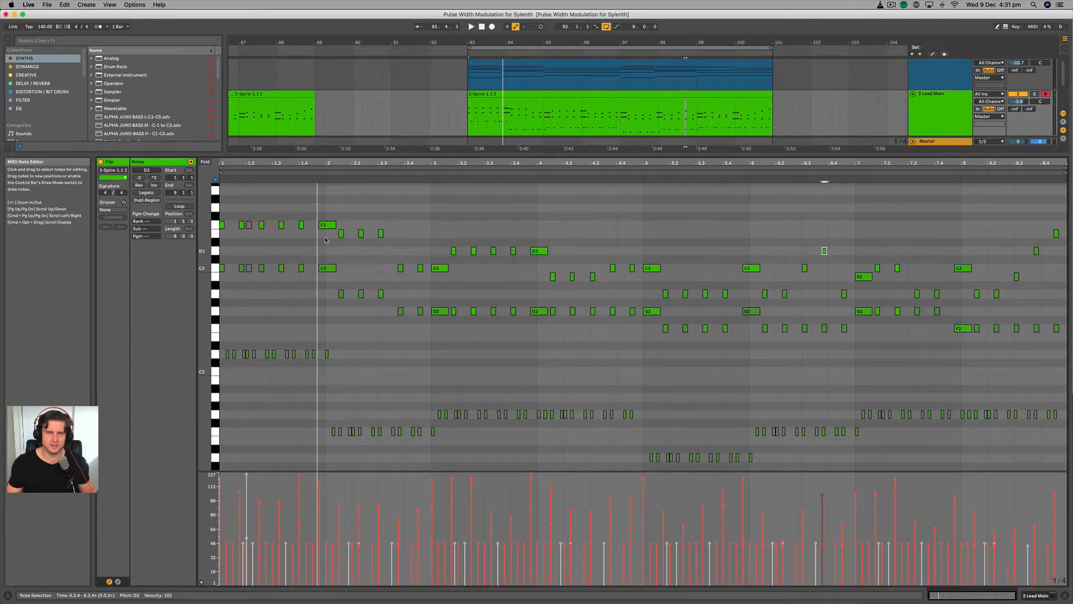
key(space)
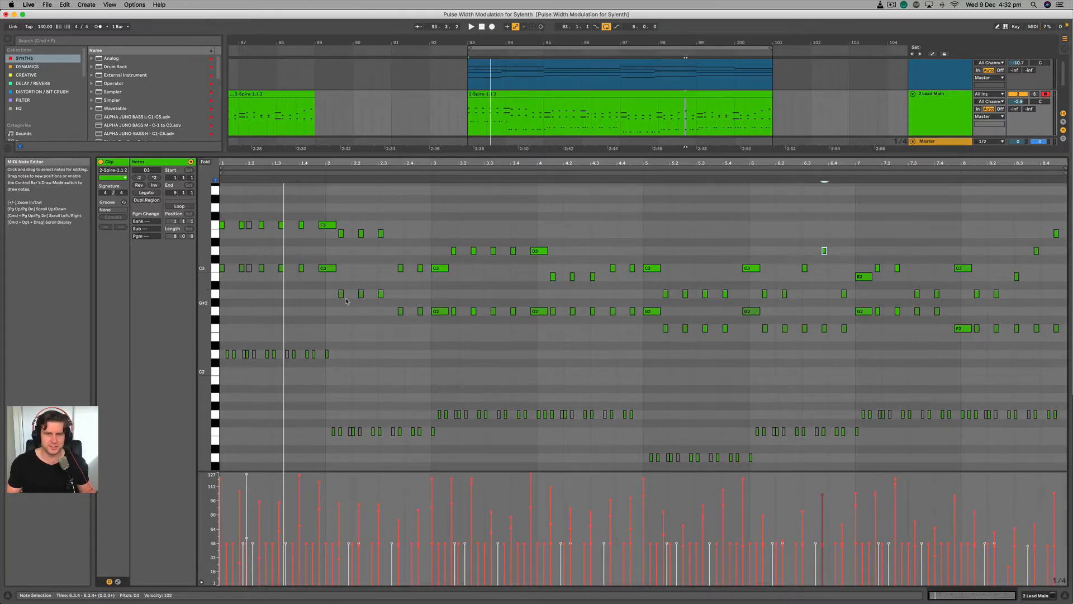
click(761, 366)
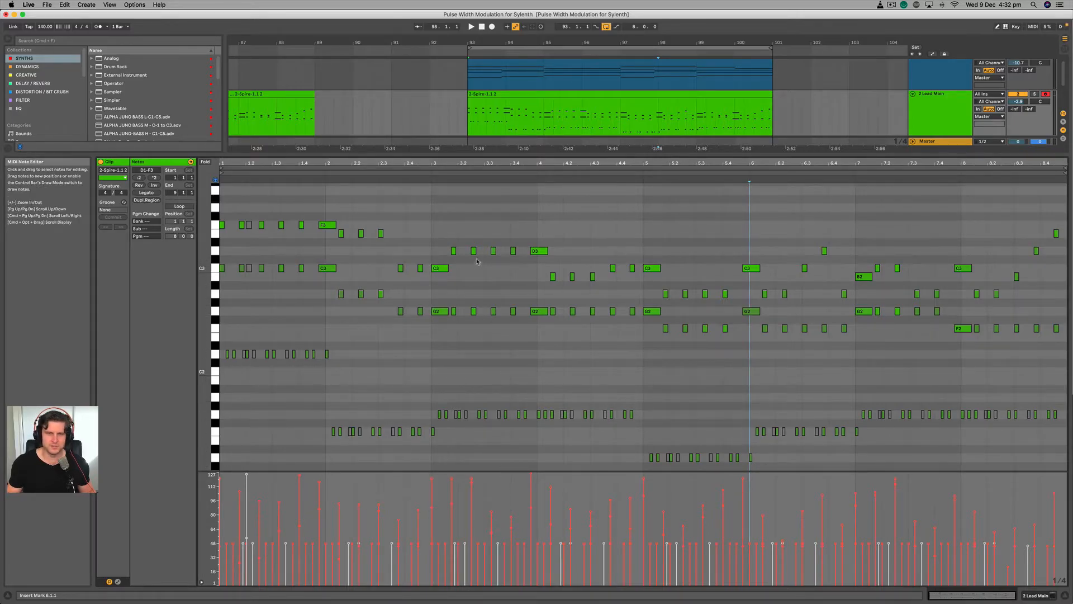
key(space)
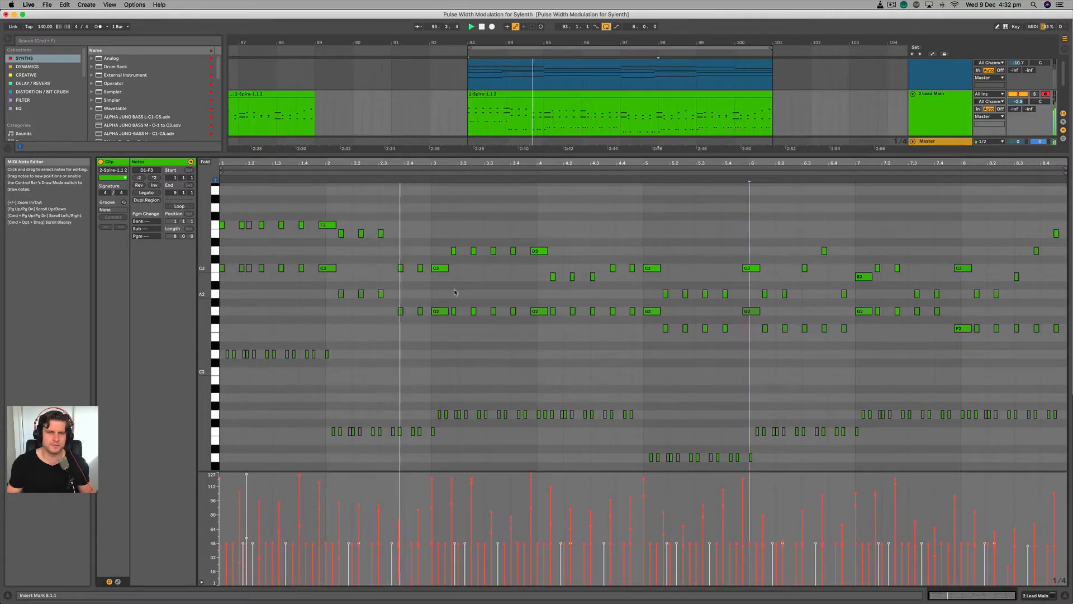
Step: Vary the velocities of the late bar 3 D3 notes and the first B2 of bar 4, with the D3 at 3.4.1 at 72
click(493, 250)
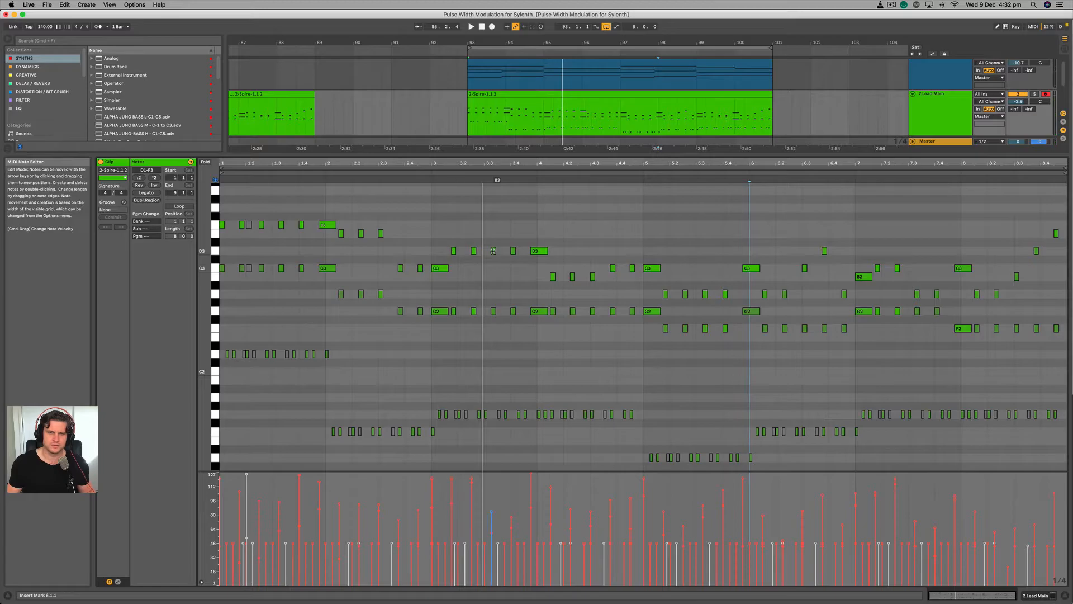
click(513, 251)
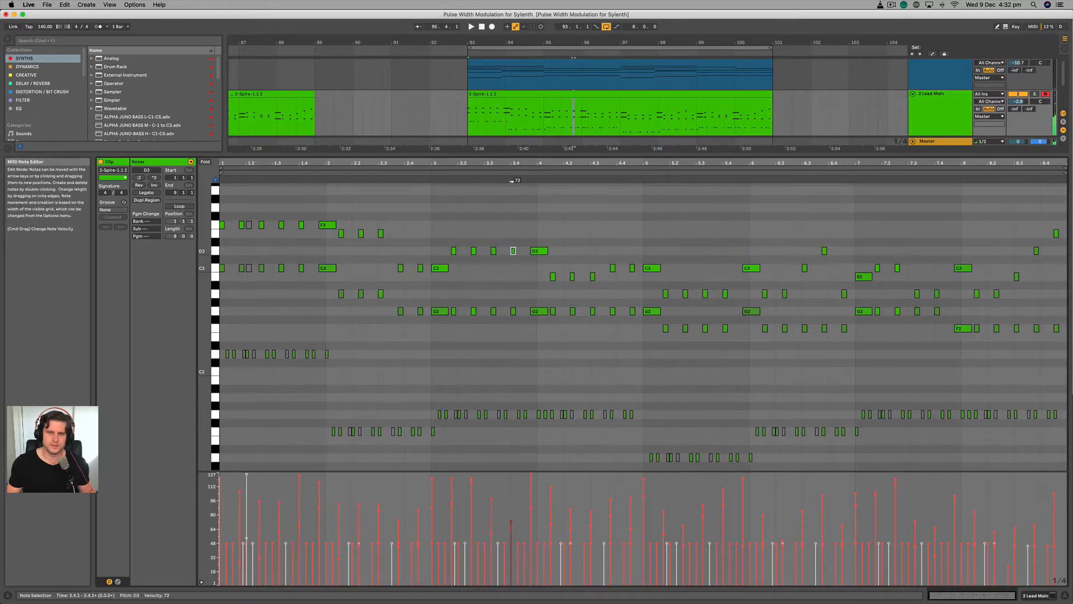
click(539, 251)
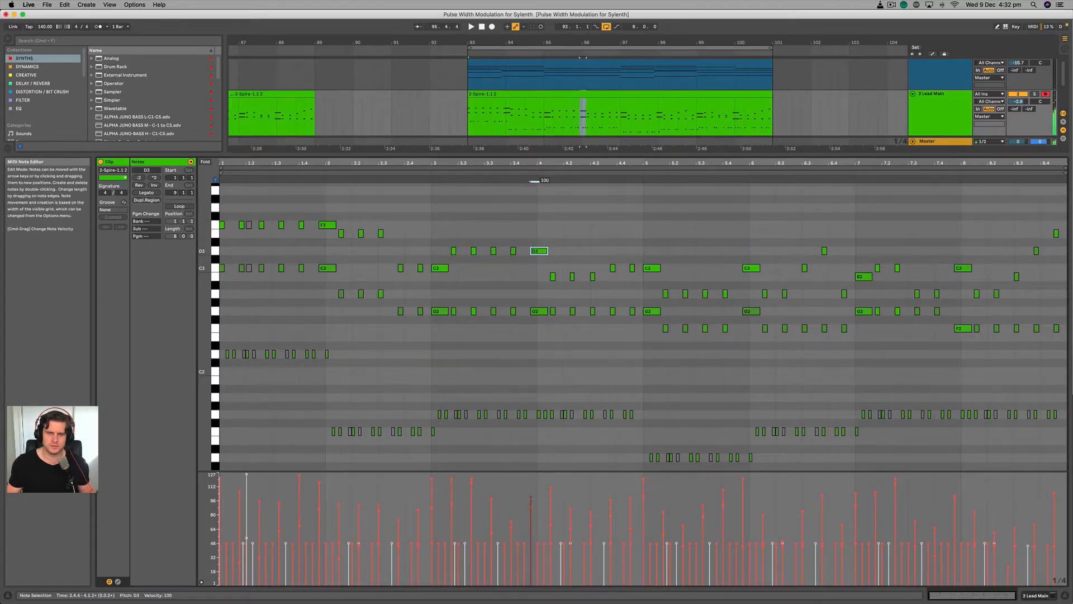
click(553, 276)
click(479, 222)
key(space)
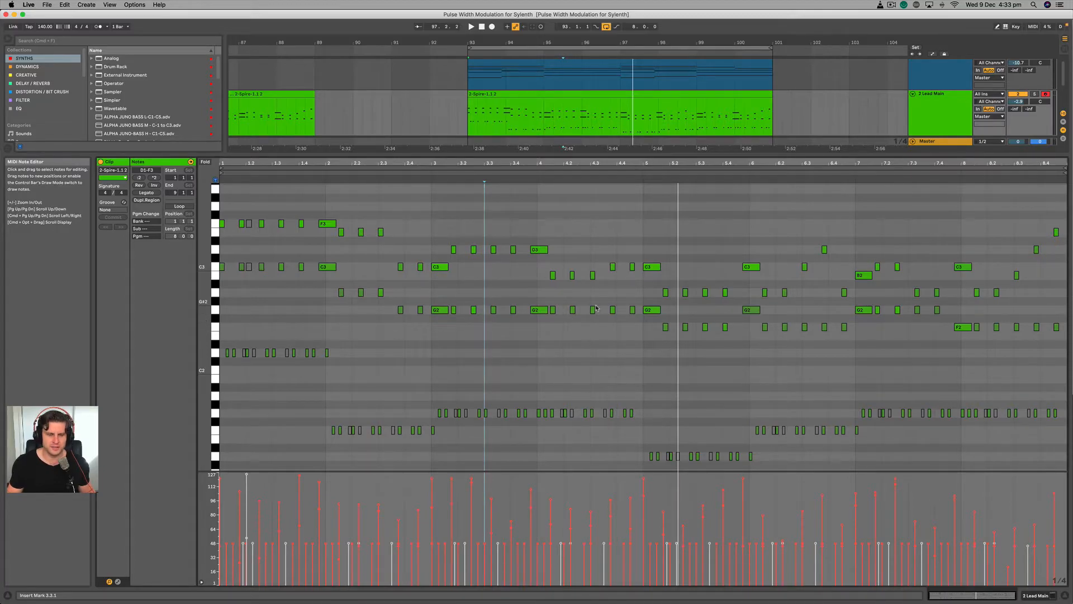
Step: Examine the note lengths in the first bars and select the F3 and C3 pair at 1.1.4
scroll(480, 359, up, 5)
drag(488, 353, 886, 385)
drag(371, 338, 381, 331)
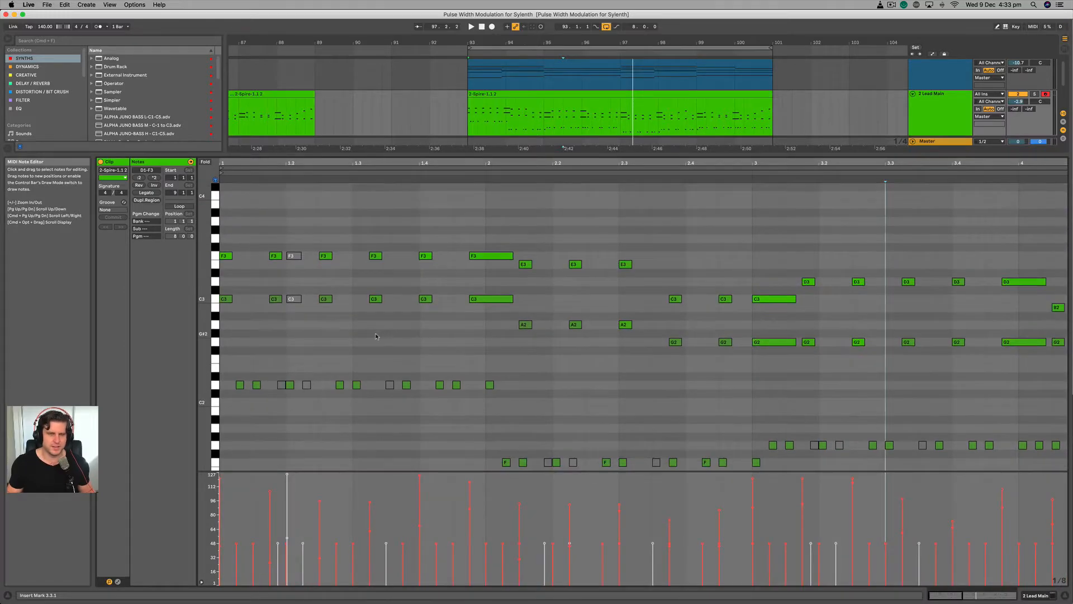
scroll(456, 338, up, 1)
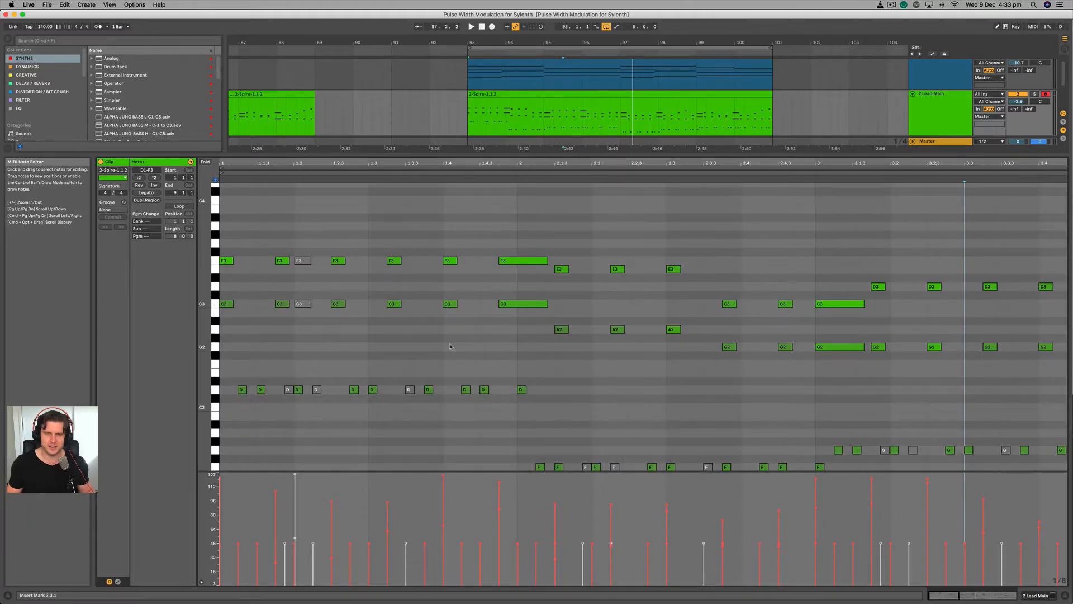
scroll(448, 348, down, 2)
scroll(255, 305, up, 3)
drag(258, 311, 250, 259)
scroll(345, 345, down, 2)
scroll(382, 372, down, 1)
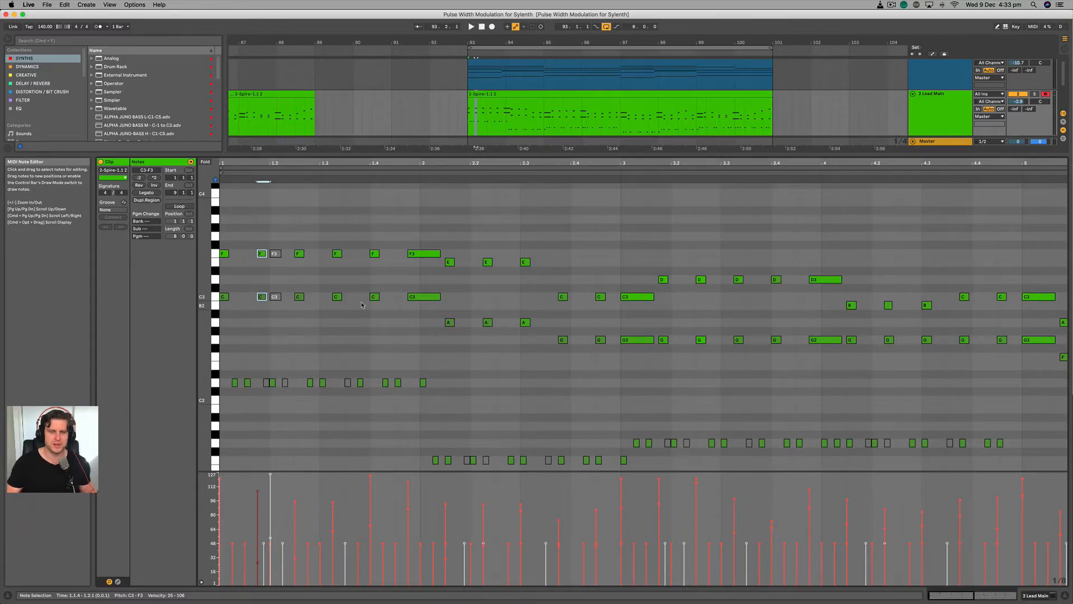
Step: Vary the lengths of the upper lead notes through bars 1 and 2
scroll(347, 319, up, 5)
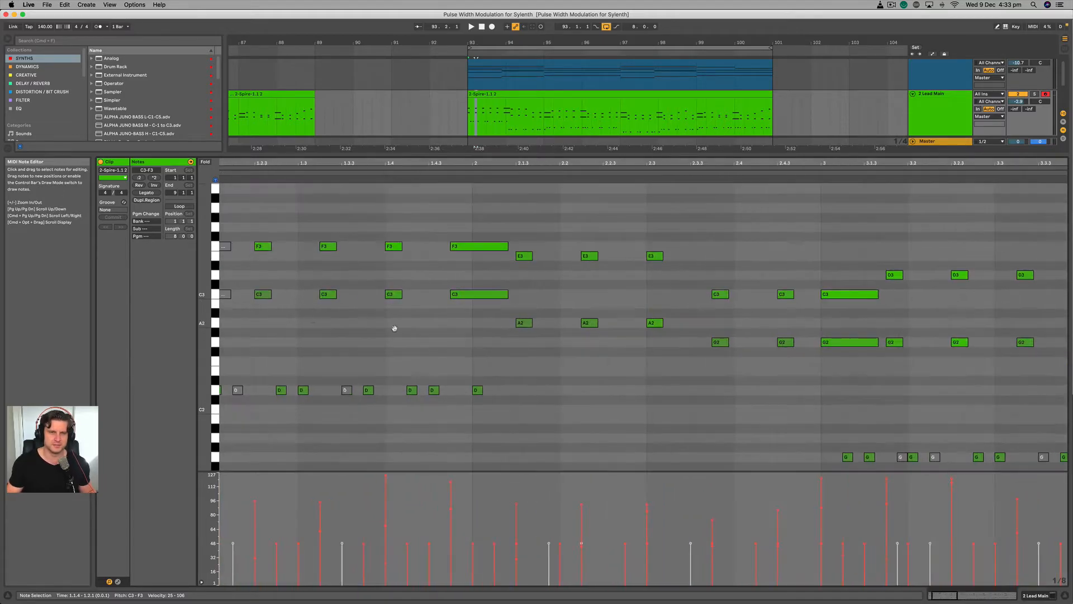
scroll(333, 325, left, 3)
scroll(324, 328, up, 2)
click(291, 282)
drag(411, 273, 435, 336)
scroll(492, 313, down, 2)
click(520, 319)
scroll(531, 313, right, 2)
click(507, 327)
scroll(562, 328, down, 3)
scroll(563, 328, right, 3)
click(480, 324)
click(552, 329)
Step: Play the lead, open its Spire instrument window, and return to the note editor
key(space)
key(shift+Tab)
click(119, 508)
key(shift+Tab)
Step: Vary the lengths of the upper lead notes from bar 3 into bar 5
drag(730, 340, 562, 321)
click(554, 278)
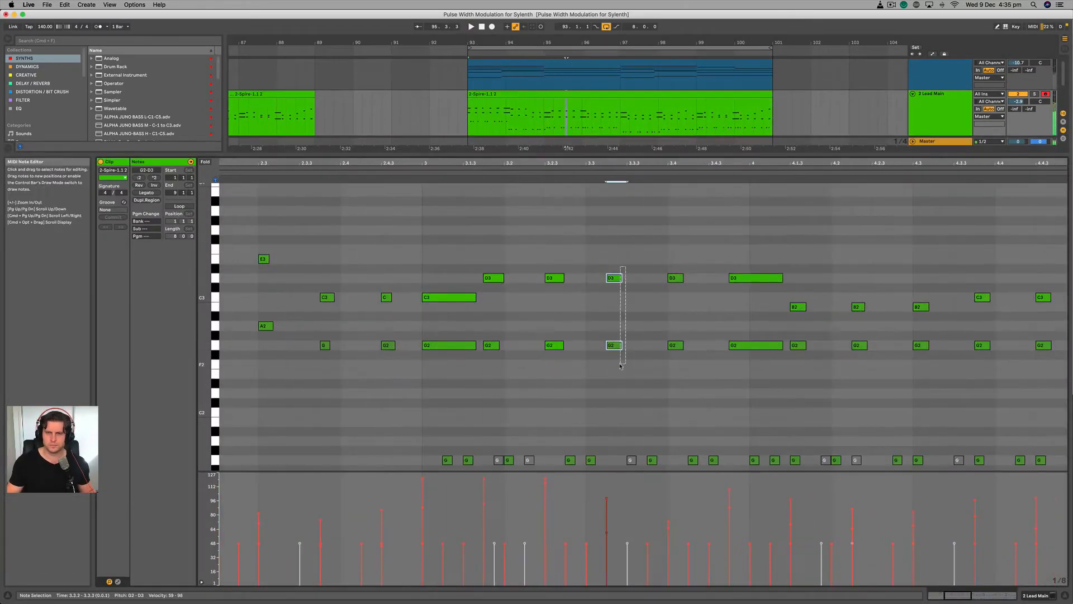
drag(668, 313, 441, 320)
click(441, 286)
drag(553, 275, 510, 340)
click(676, 294)
scroll(677, 313, right, 3)
drag(702, 313, 721, 364)
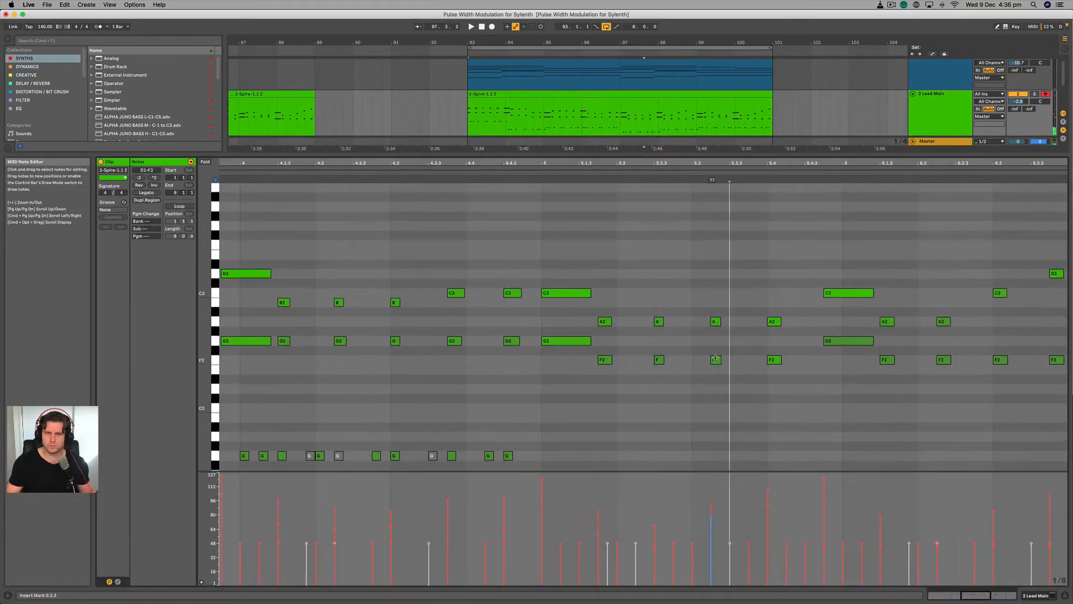
Step: Vary the lengths of the upper lead notes from late bar 5 through bar 6 and play the loop
scroll(671, 335, right, 3)
click(595, 333)
scroll(595, 330, right, 4)
scroll(610, 302, right, 1)
click(603, 297)
key(space)
drag(382, 163, 382, 135)
key(space)
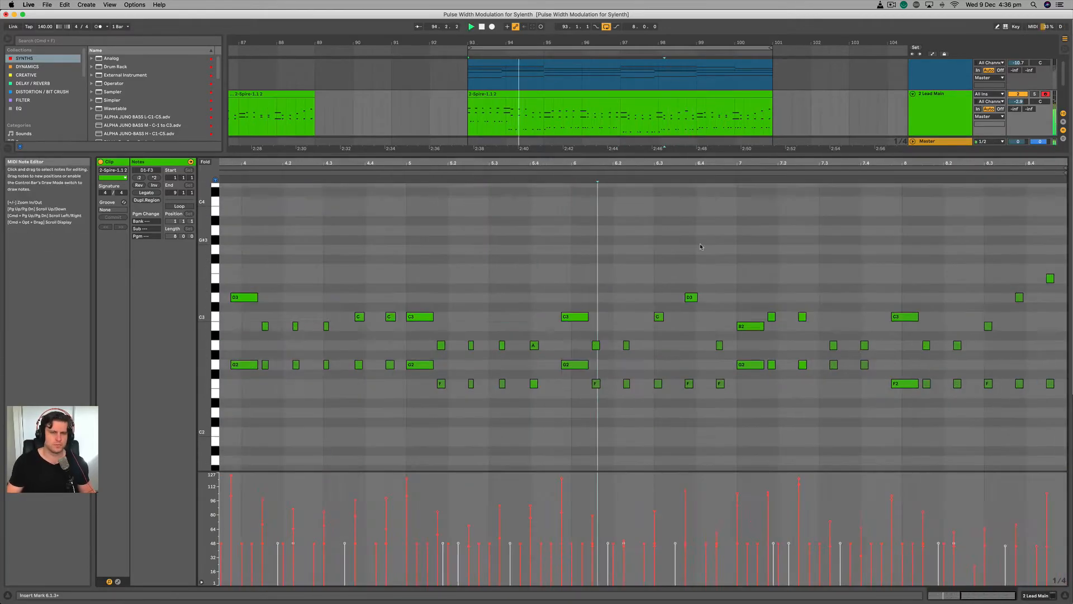
Step: Adjust the lengths of the upper lead notes around bar 7 while auditioning
drag(699, 163, 700, 195)
key(space)
click(697, 336)
scroll(697, 358, right, 1)
drag(822, 353, 849, 392)
Step: Adjust Spire's filter 1 cutoff on the Lead Main track while the loop plays
key(space)
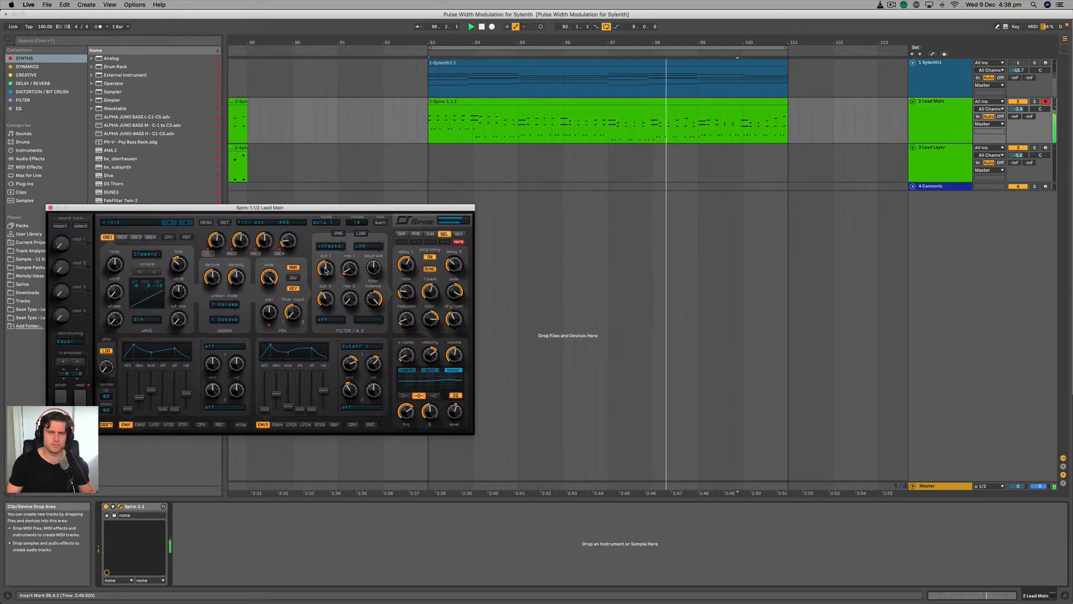
drag(327, 271, 326, 272)
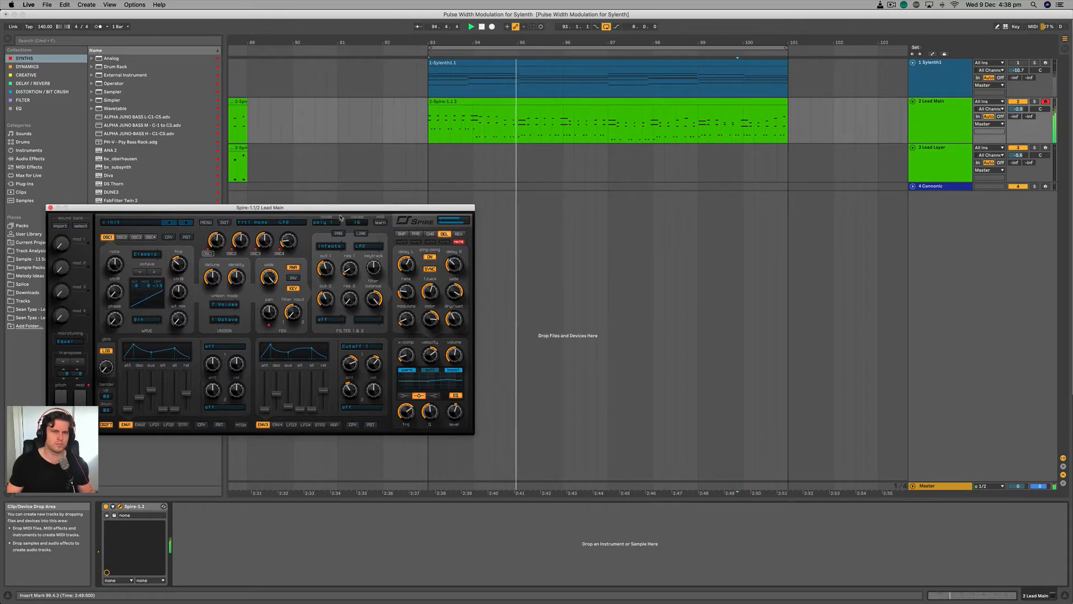
drag(331, 268, 332, 266)
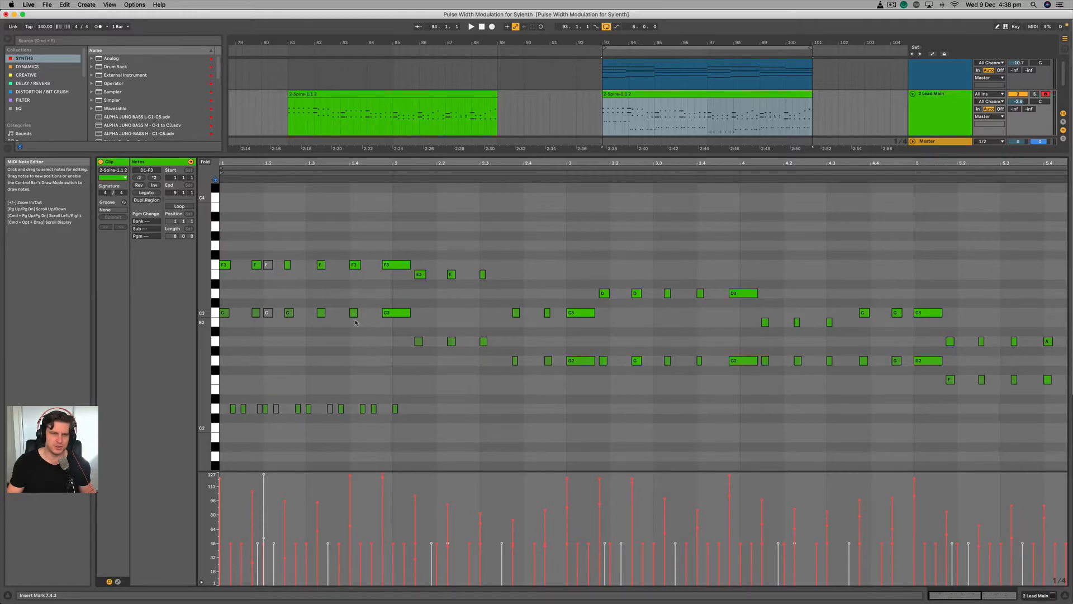
Step: Lower the velocities of the F3 and C3 pair at 1.4.1 while auditioning, with the C3 at 55
drag(343, 339, 429, 353)
drag(342, 342, 421, 353)
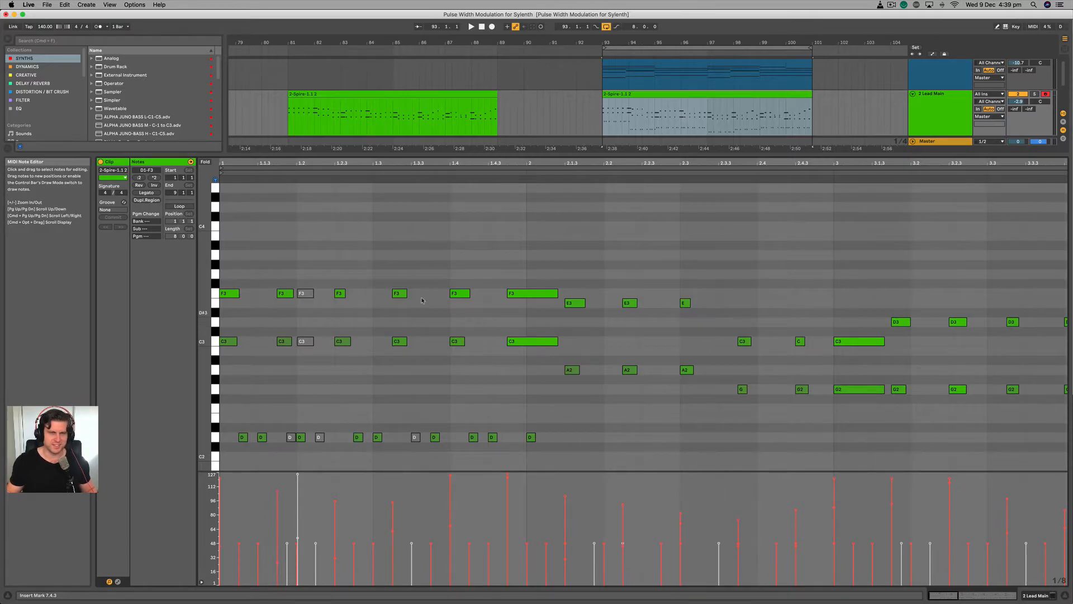
key(space)
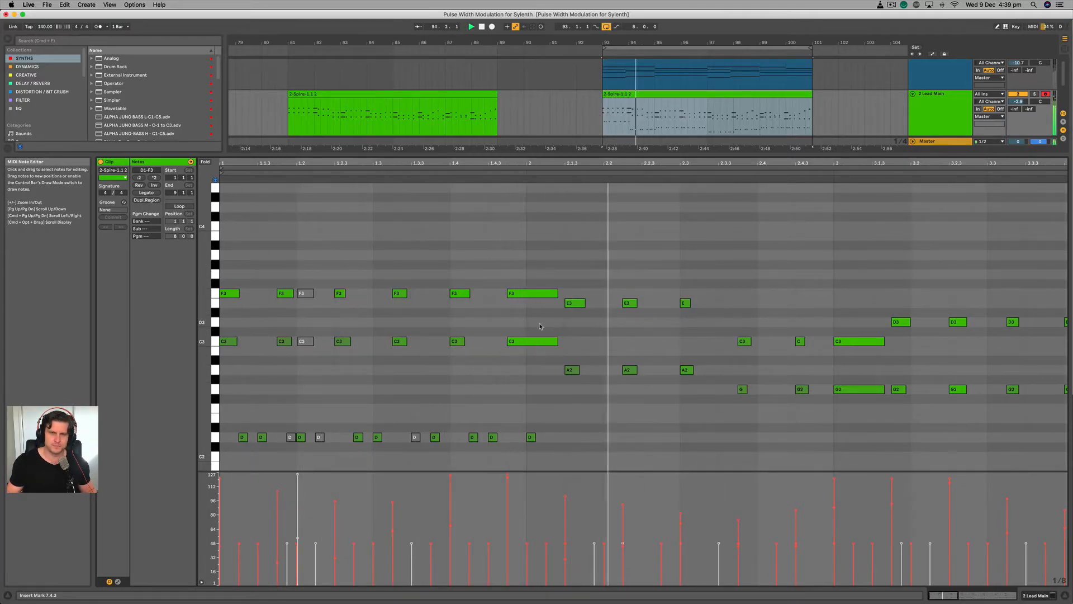
click(459, 293)
key(space)
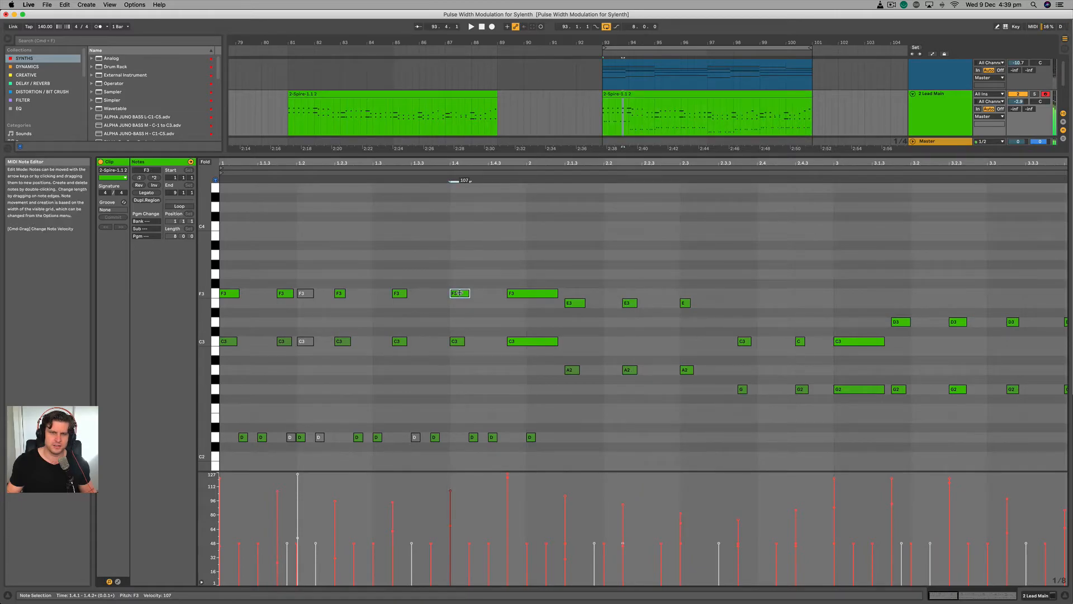
key(space)
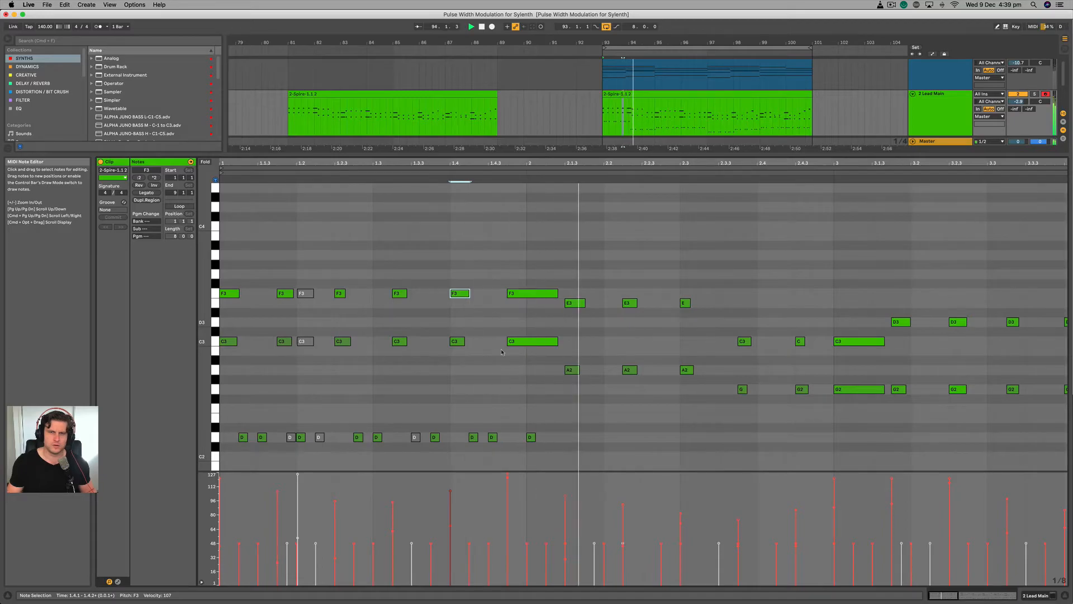
click(456, 341)
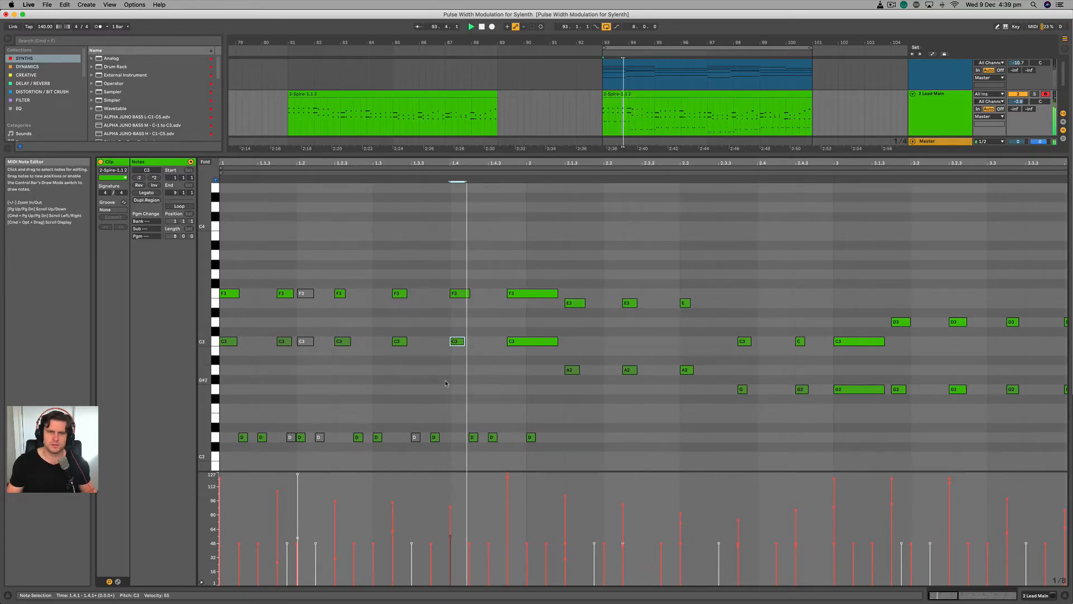
scroll(604, 339, right, 1)
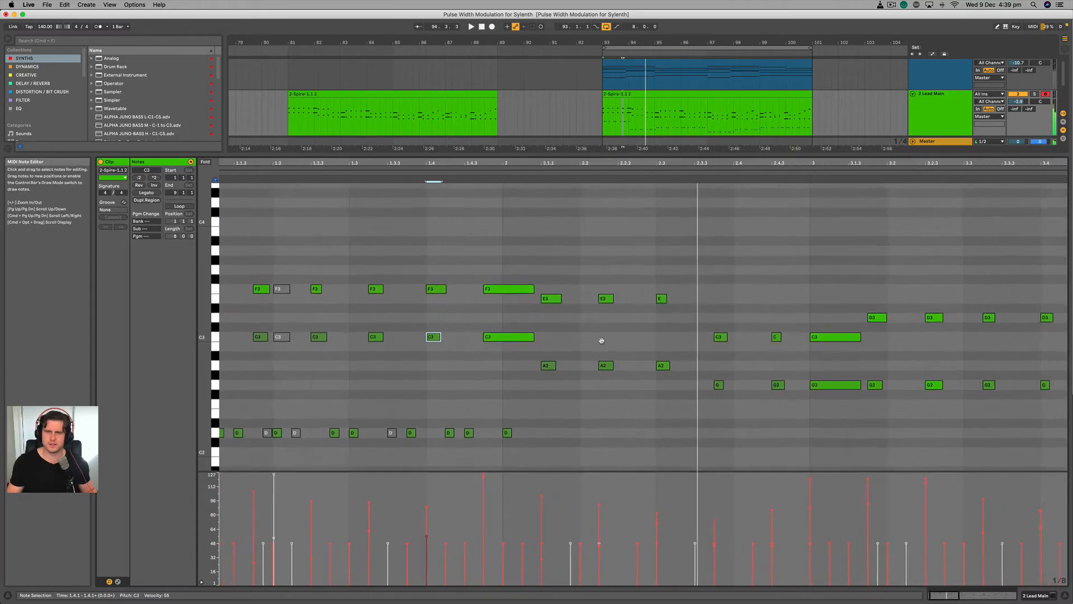
scroll(582, 399, down, 2)
scroll(596, 347, down, 3)
scroll(595, 347, down, 2)
scroll(532, 355, up, 1)
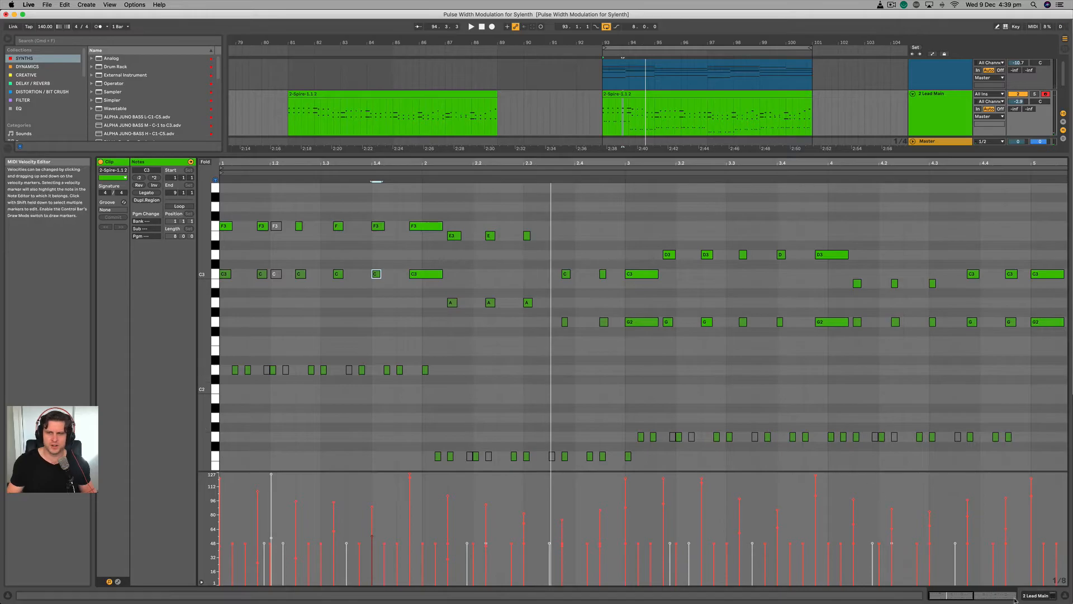
Step: Loop the original lead clip at bar 81 and play it with the Lead Main track soloed
key(shift+Tab)
scroll(826, 292, left, 4)
click(598, 100)
key(s)
key(space)
key(super+l)
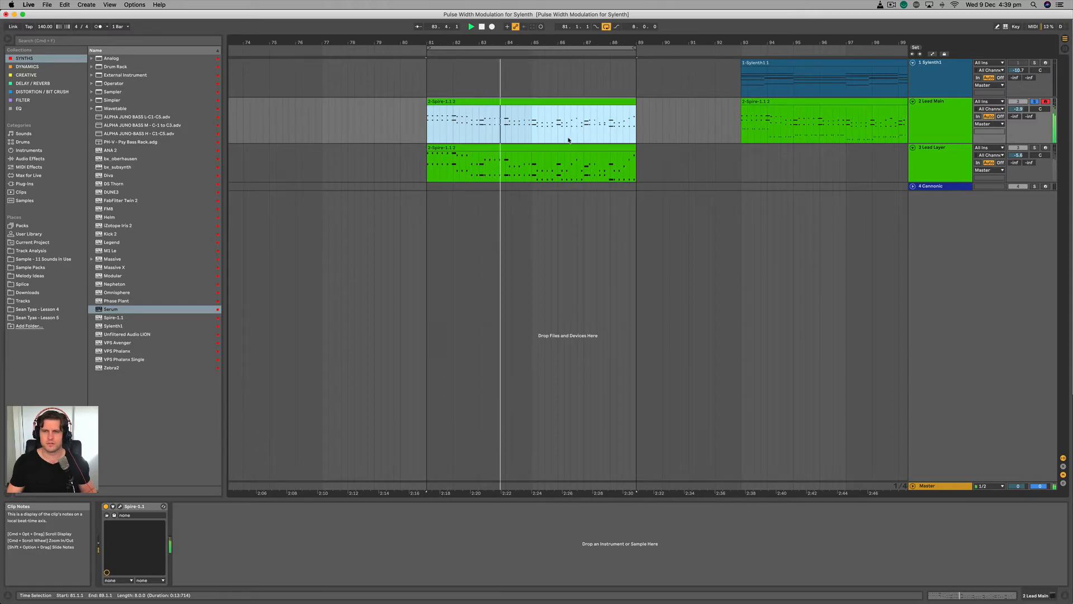
scroll(568, 140, right, 1)
scroll(568, 140, left, 1)
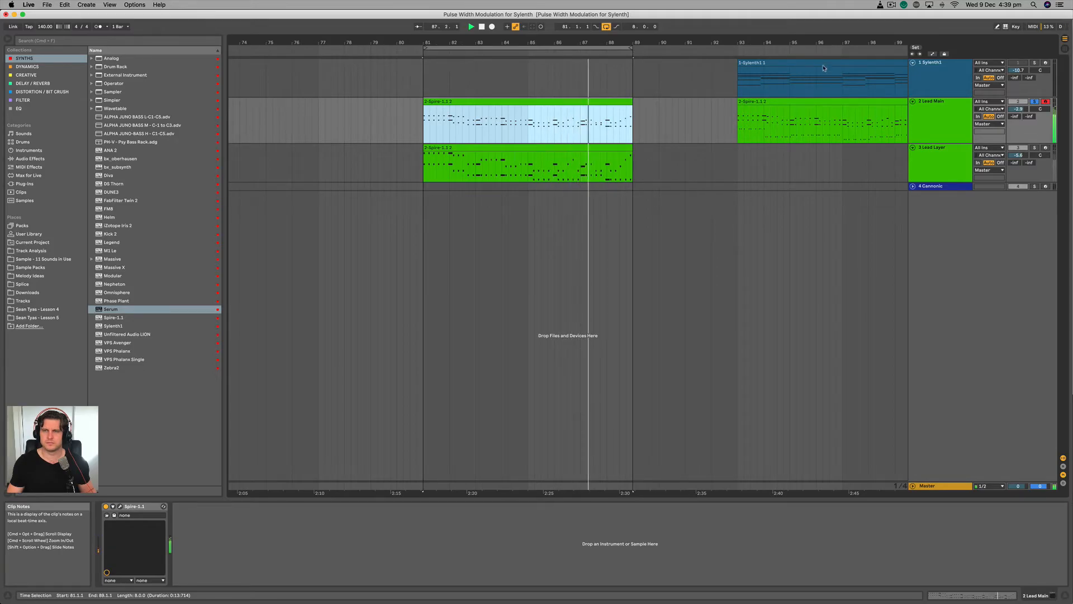
Step: Move the Sylenth1 chord clip from bar 93 to bar 81 to audition it against the original lead loop
drag(844, 63, 541, 65)
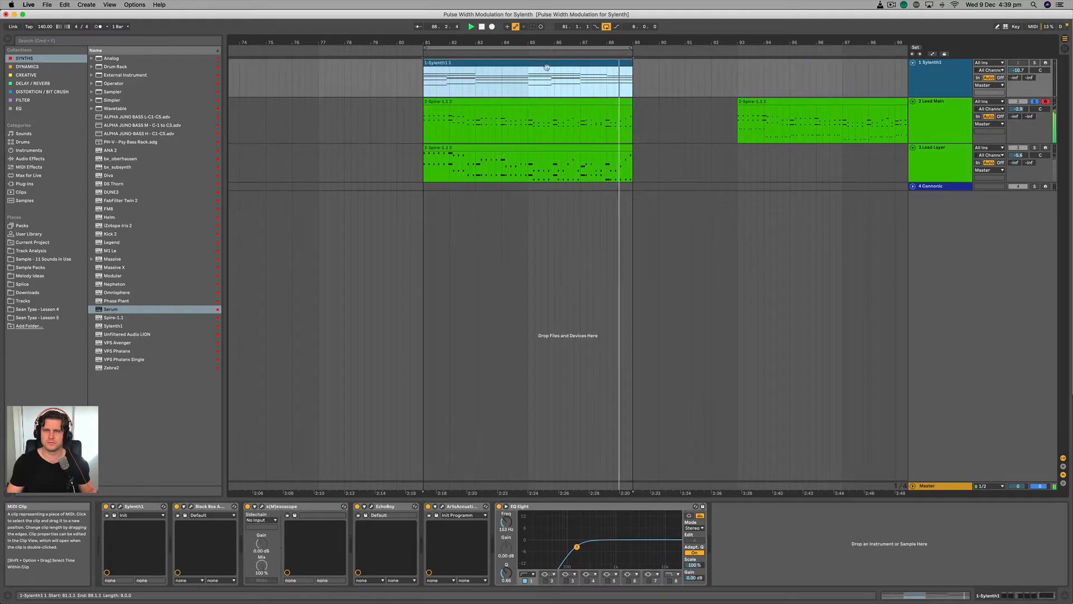
scroll(553, 106, right, 5)
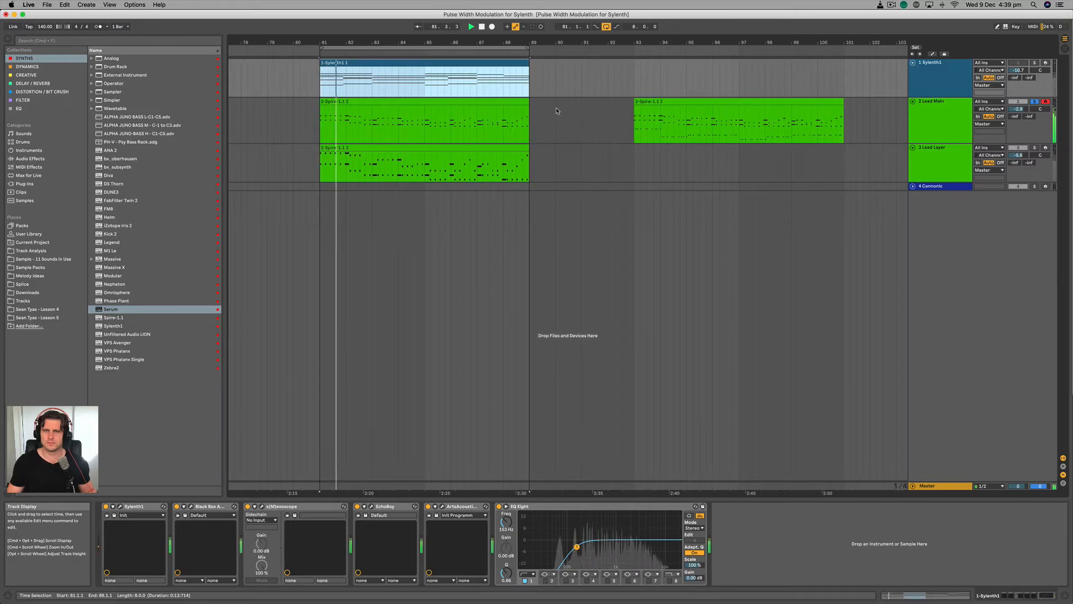
scroll(568, 135, down, 5)
scroll(518, 132, up, 4)
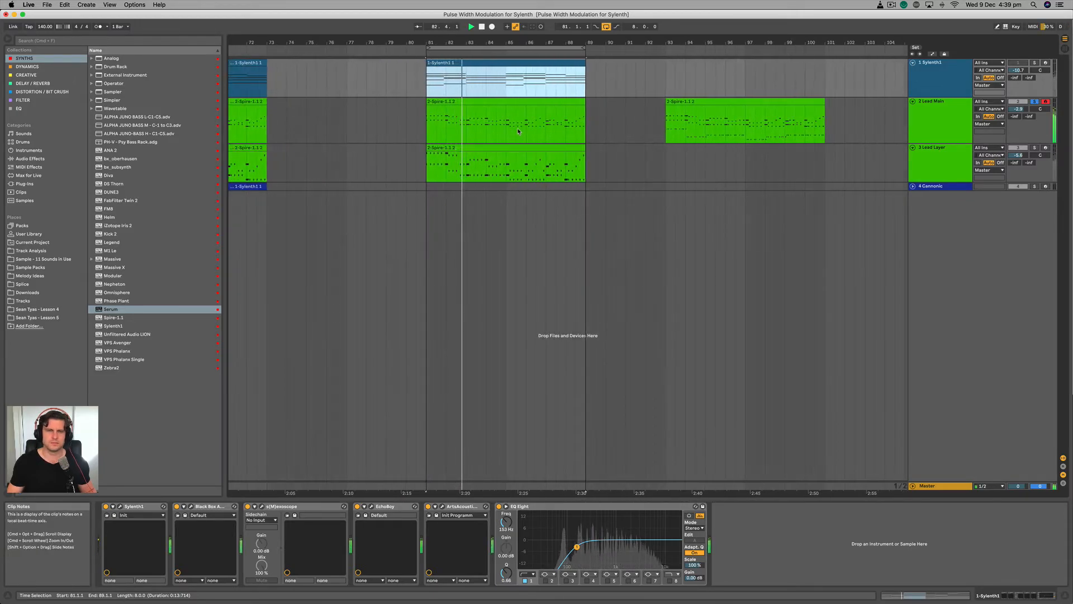
scroll(519, 131, up, 3)
scroll(561, 132, right, 4)
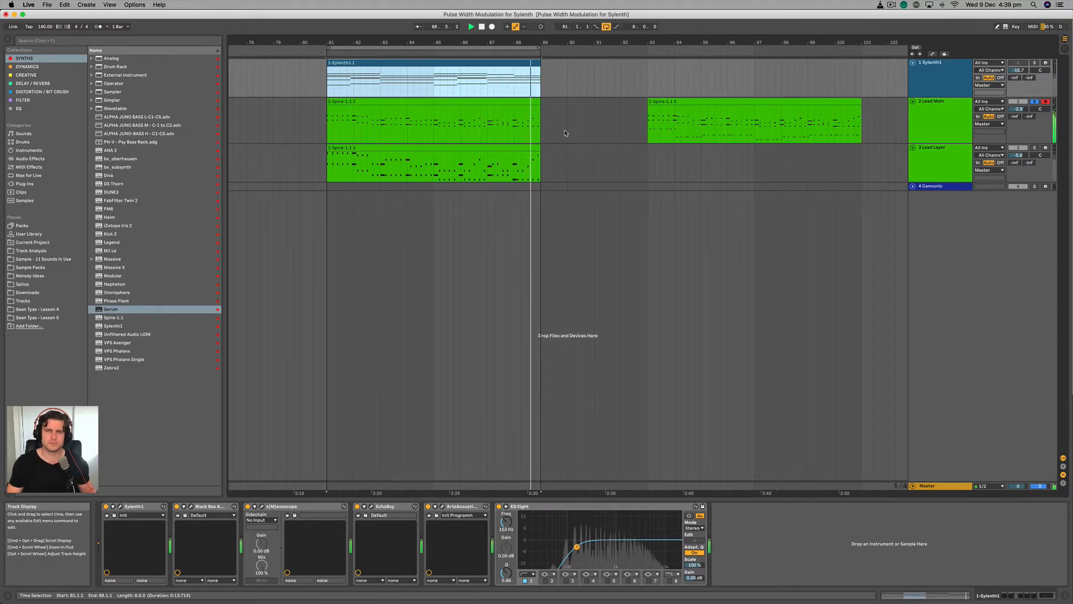
Step: Loop and play the developed Lead Main clip at bar 93 while adjusting Spire's filter 1 cutoff
click(741, 101)
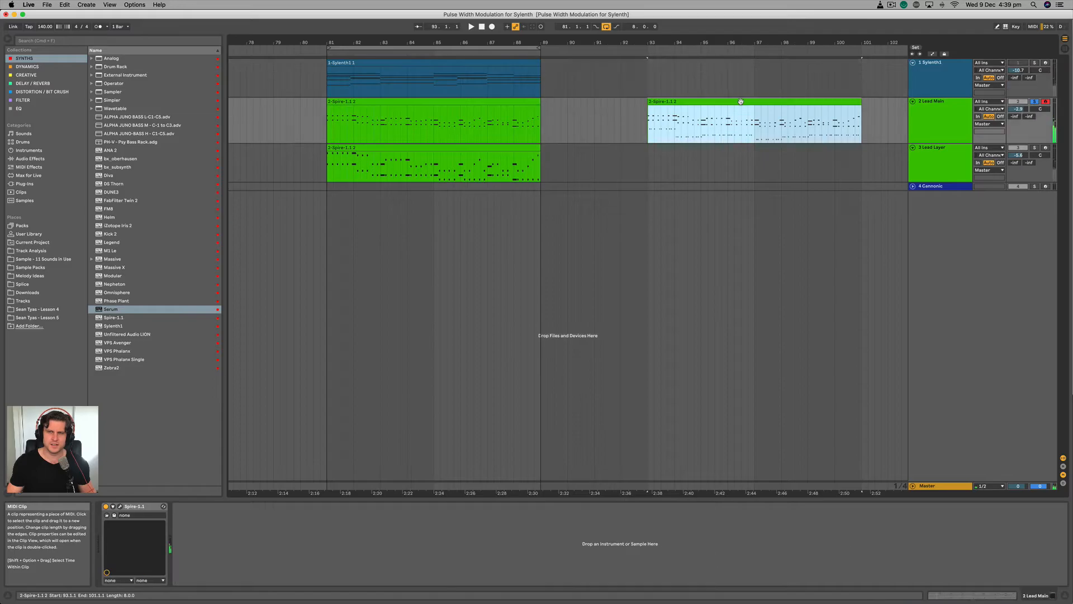
key(space)
key(super+l)
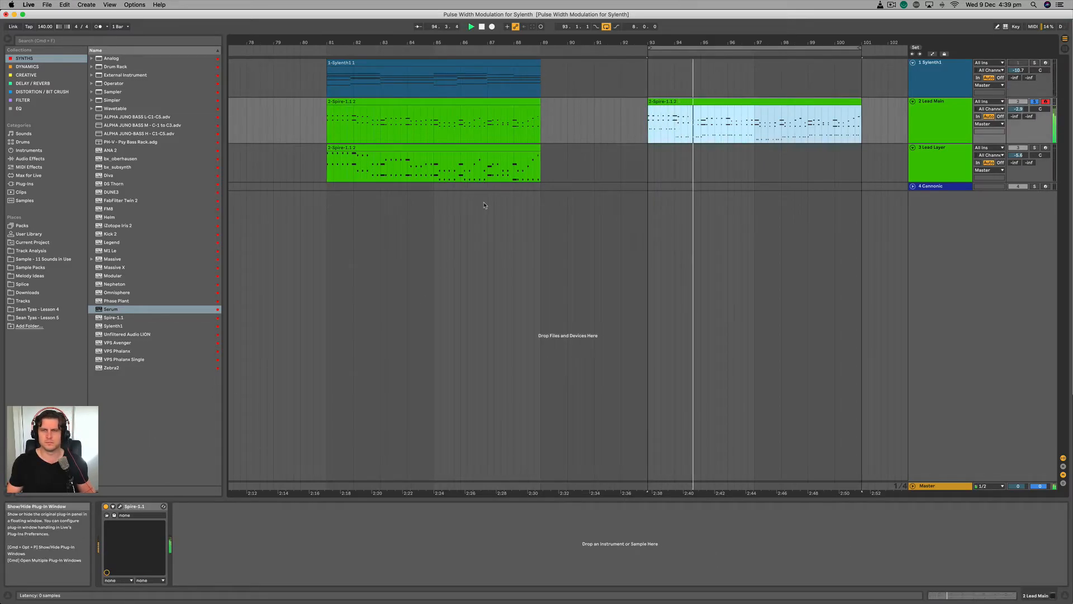
click(325, 273)
drag(324, 275, 328, 274)
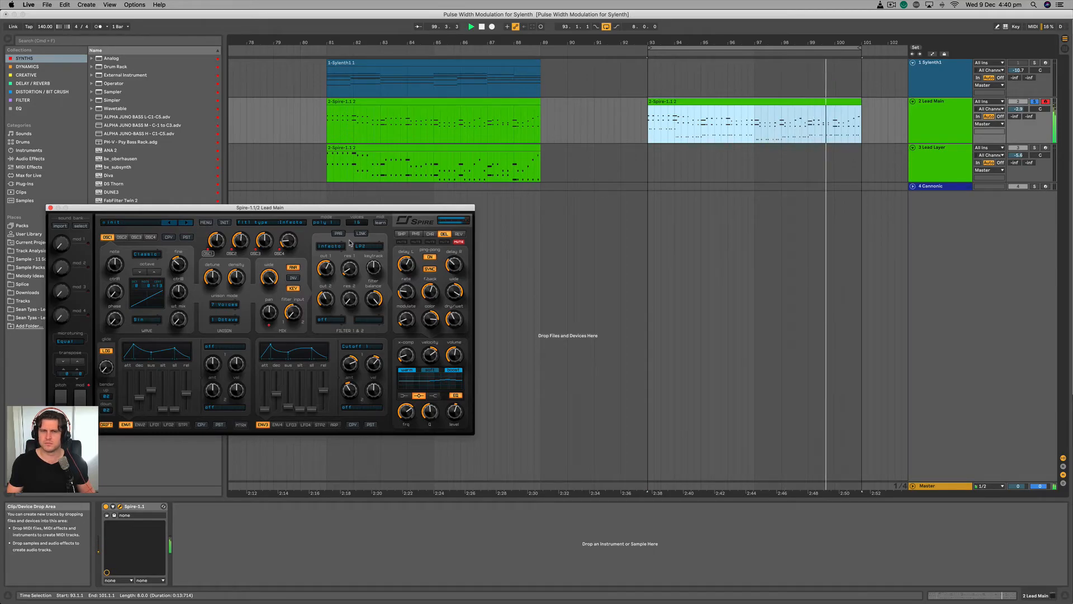
Step: Show the notes of the developed Lead Main clip, close the Spire window, and return to the track's devices
double_click(713, 97)
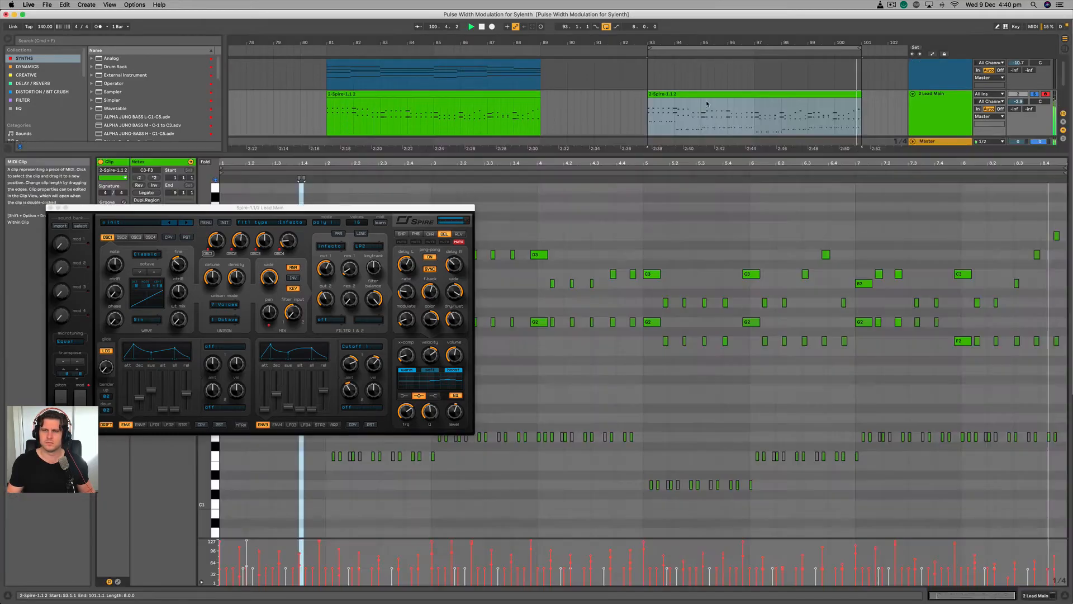
click(51, 207)
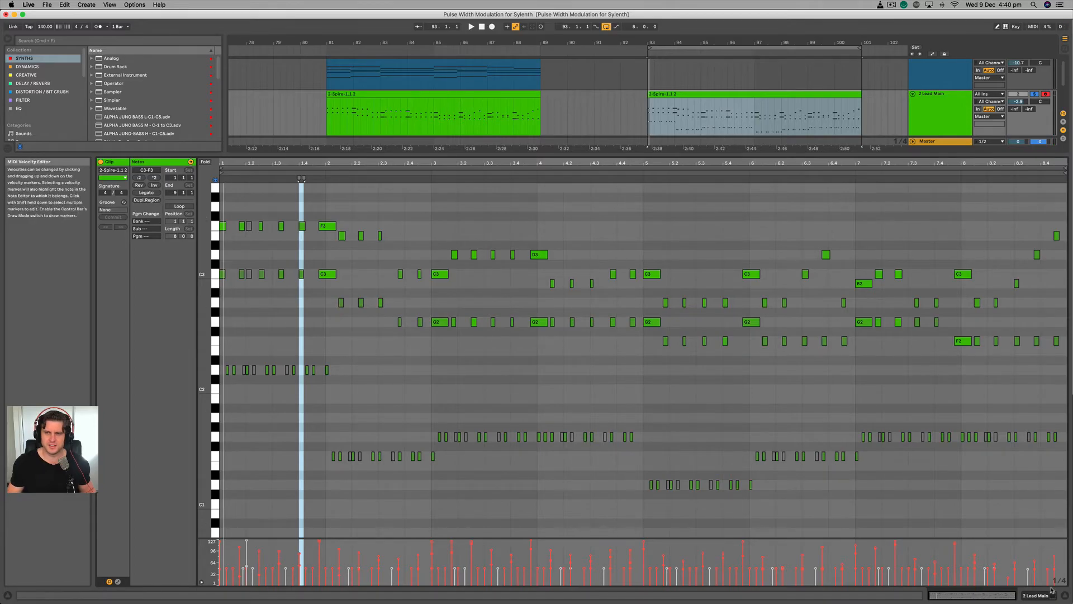
click(1035, 596)
Step: Copy the developed lead clip to Lead Layer and the Sylenth1 chord clip to its own track, both at bar 93
drag(703, 103, 702, 149)
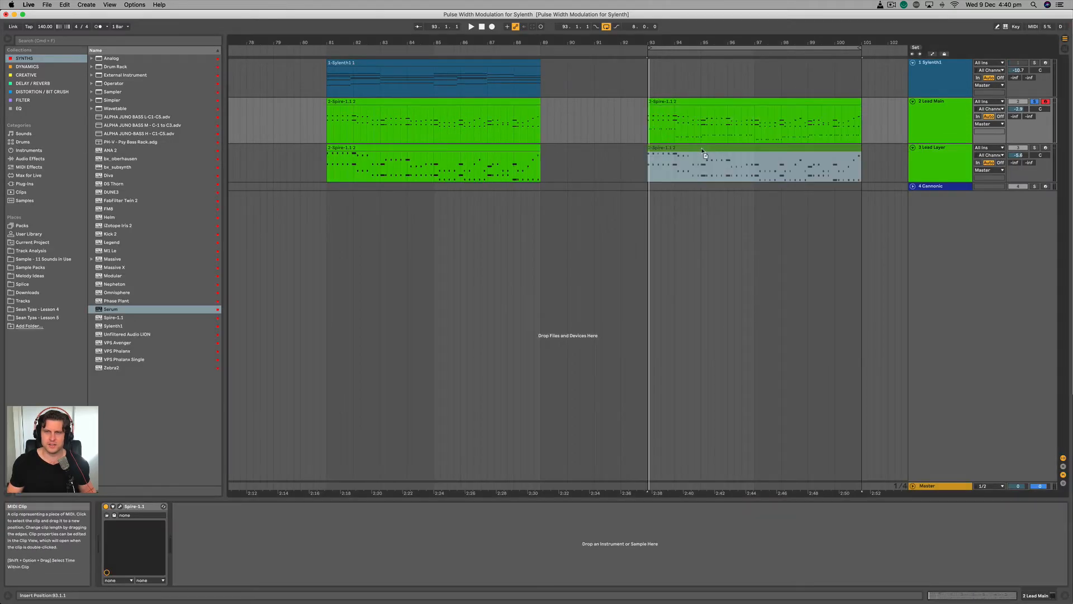
drag(447, 72, 767, 73)
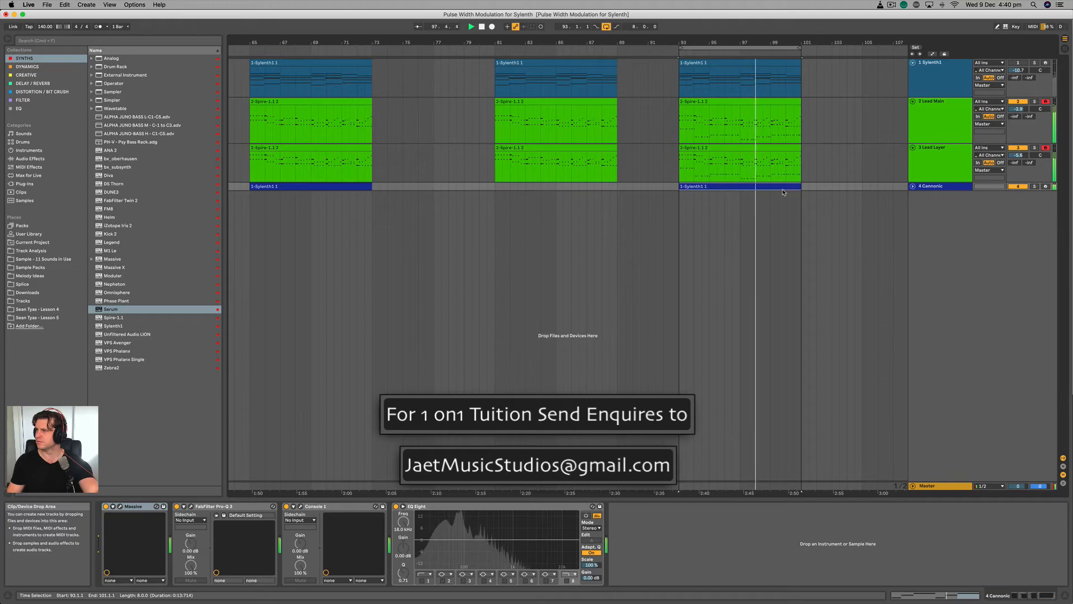
Step: Bring up the Lead Layer track's Spire synth while the full arrangement loop plays, and close its window
click(709, 162)
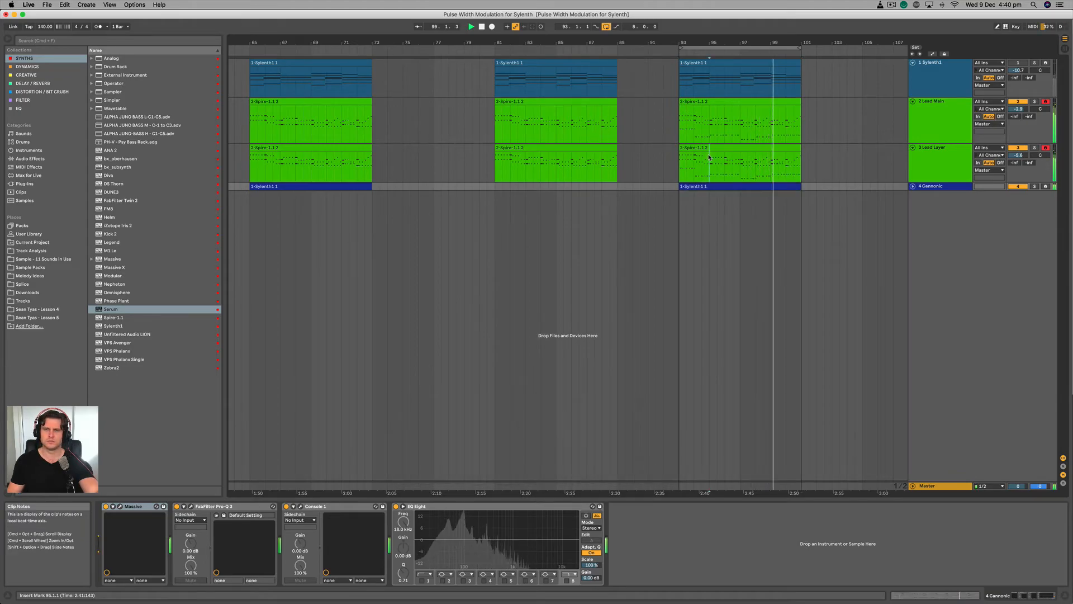
click(120, 507)
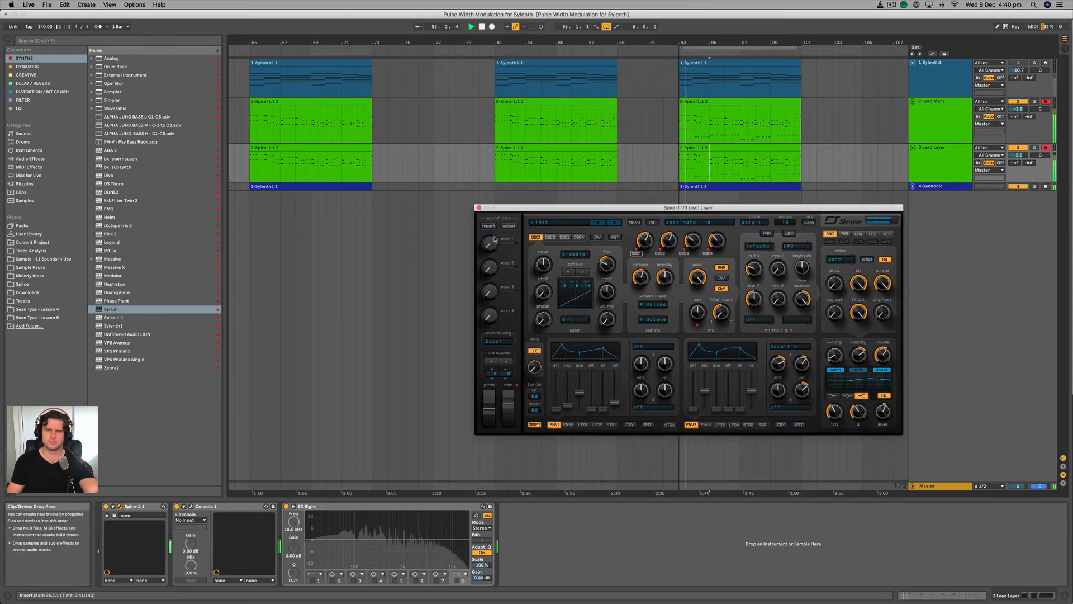
click(479, 208)
scroll(752, 195, right, 1)
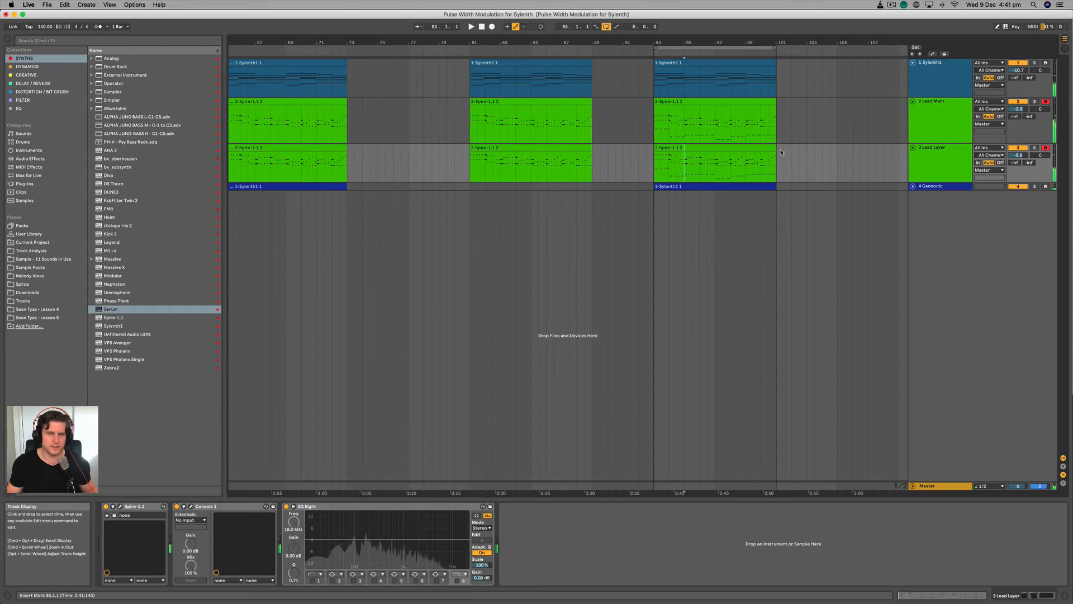
Step: Open the Lead Layer clip at bar 93 and enlarge its velocity editor to examine the note lengths and velocities
scroll(783, 163, up, 4)
drag(783, 163, 719, 189)
scroll(718, 189, down, 2)
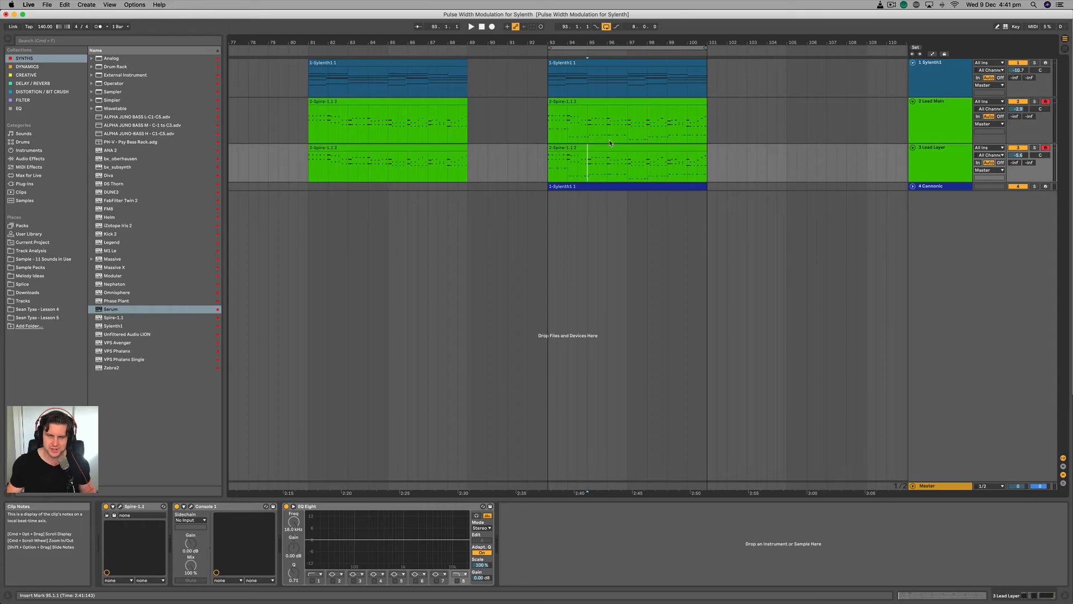
double_click(626, 148)
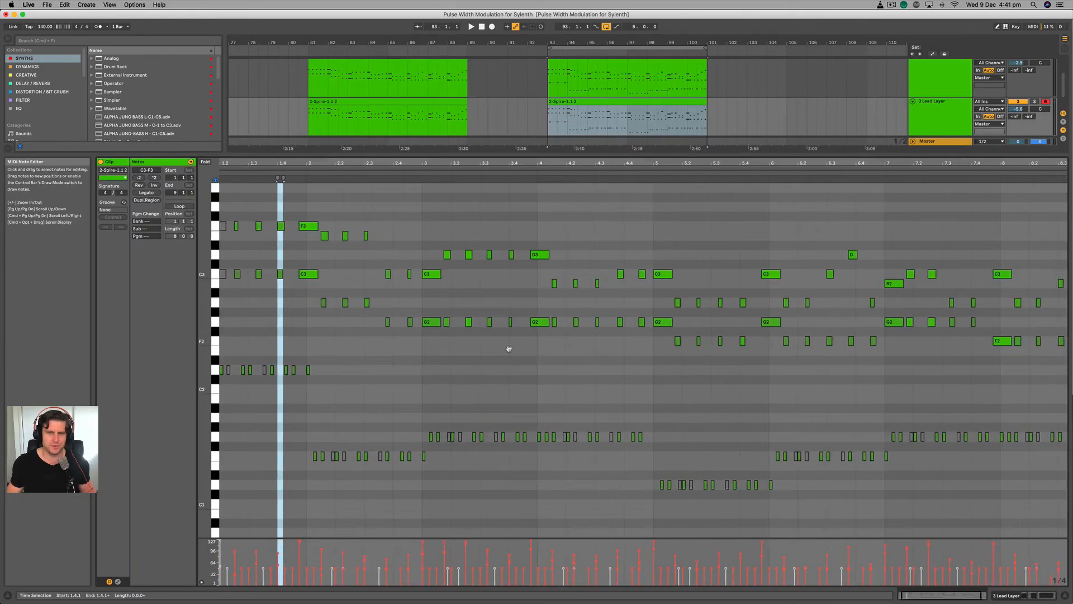
scroll(479, 371, up, 1)
scroll(501, 372, left, 1)
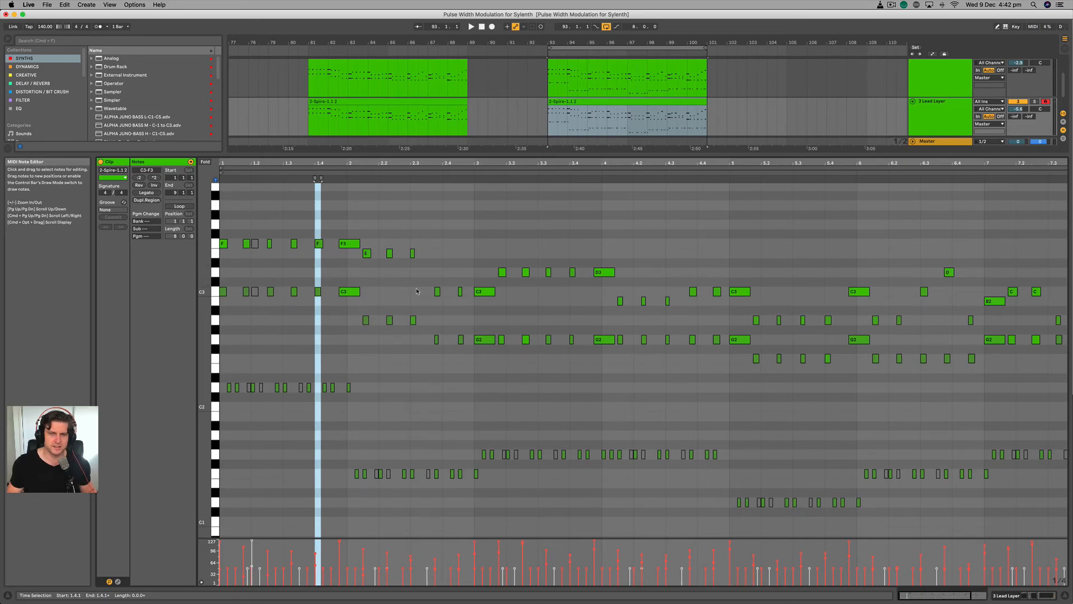
drag(470, 538, 470, 499)
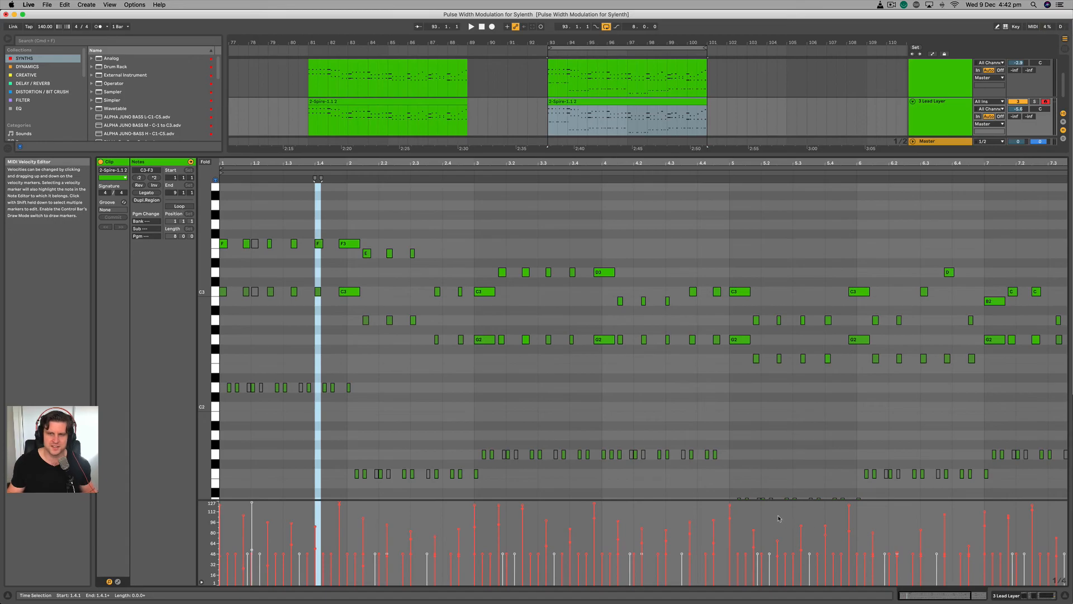
scroll(786, 436, down, 3)
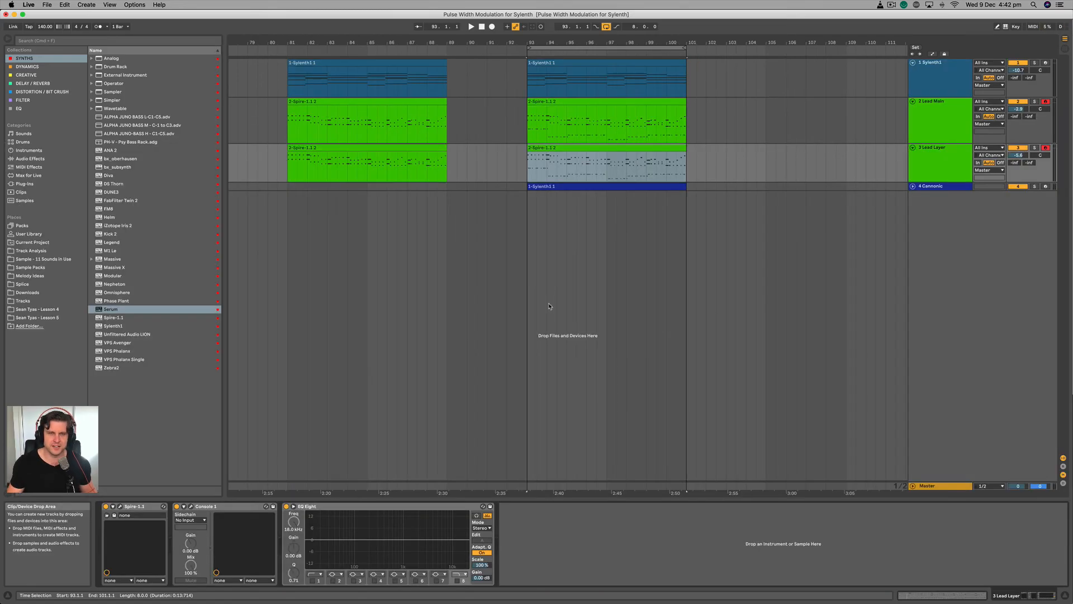